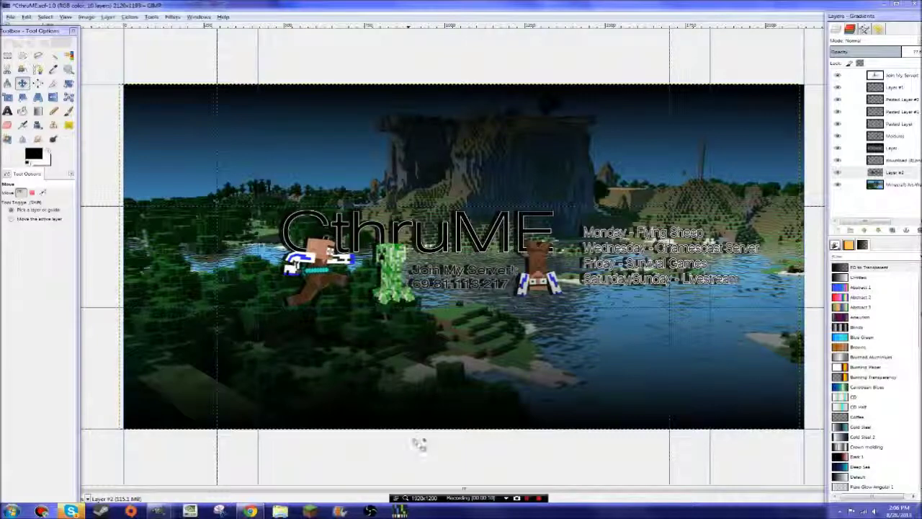
Step: Hide all of the banner's layers and show only the Modules layer with the CthruME title
shift+click(837, 173)
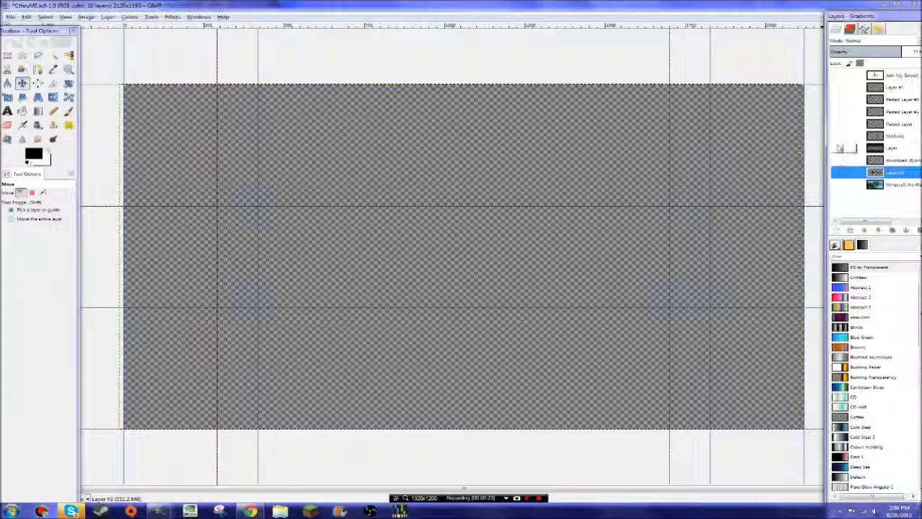
click(838, 135)
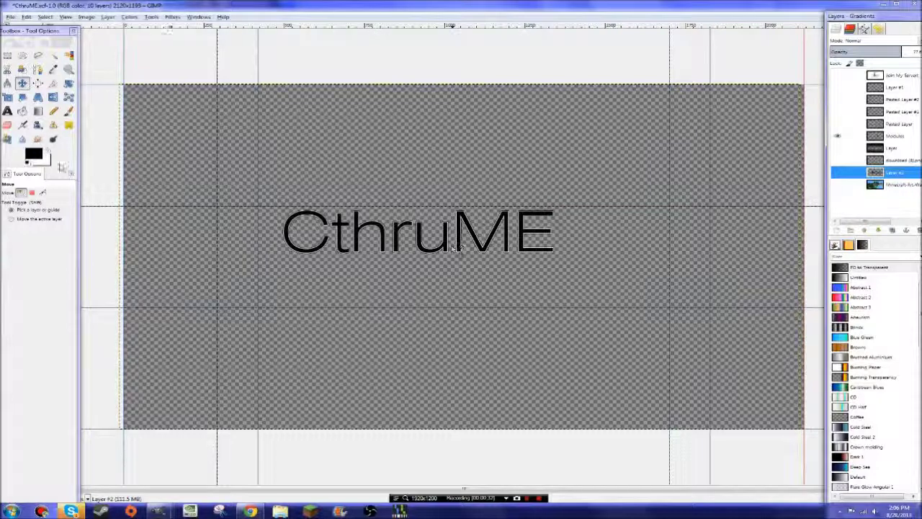
Step: Add the text "CthruME" above the existing title in black MineCrafter 2.0 lettering at size 52
click(7, 111)
click(238, 124)
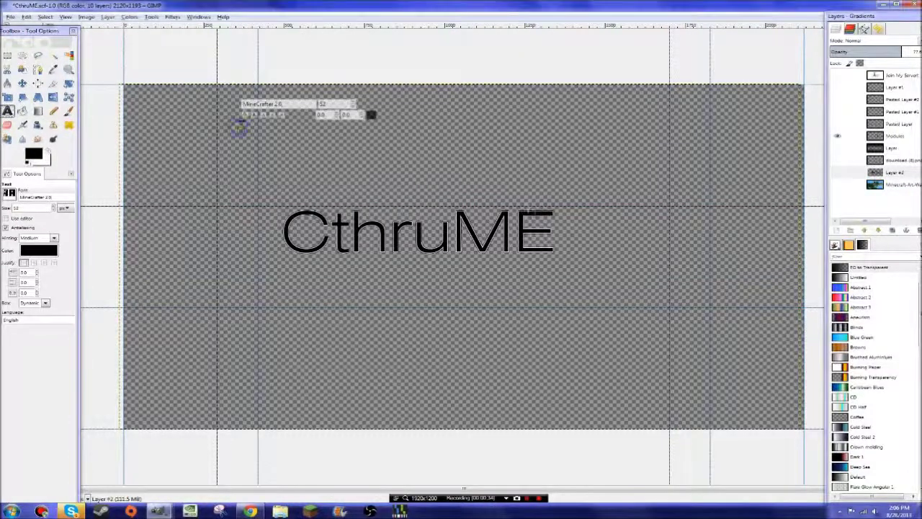
text(CTHRU)
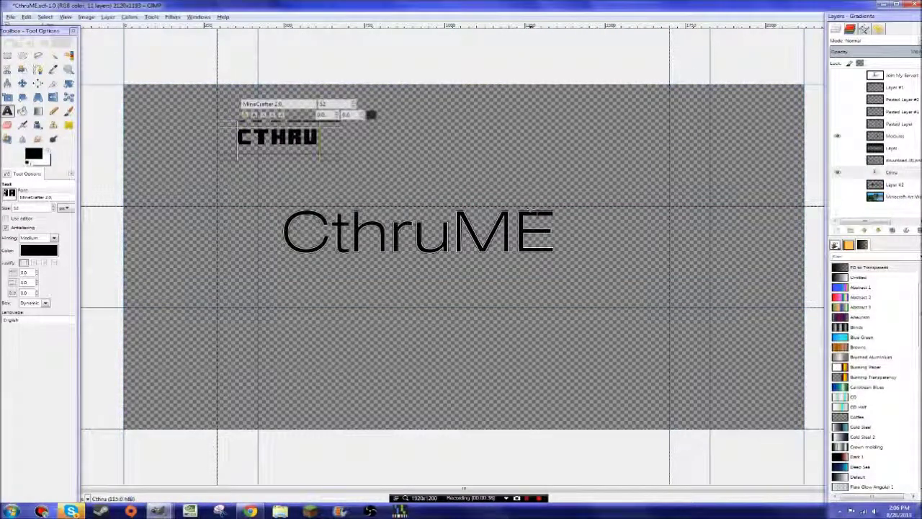
text(ME)
key(BackSpace)
key(BackSpace)
key(BackSpace)
text(UME)
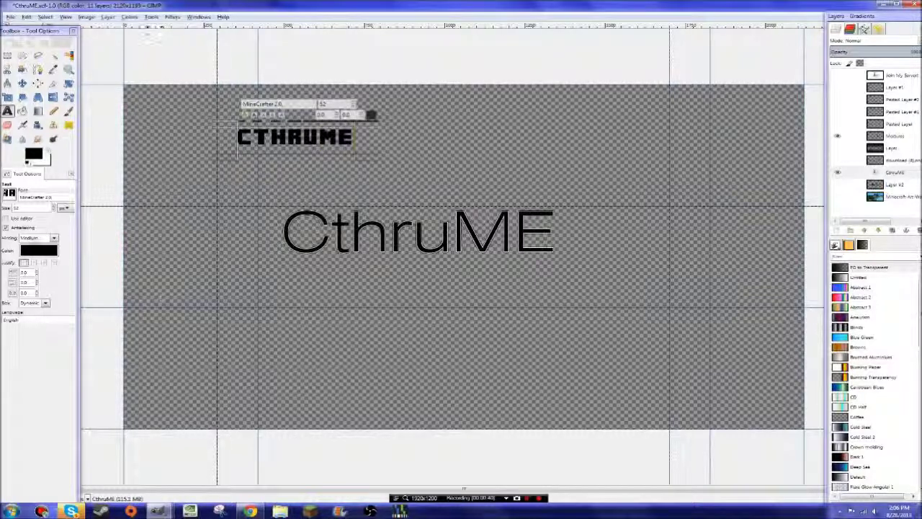
Step: Change the new text's font to Orbitron Bold and set its size to 128 px
click(7, 197)
scroll(21, 272, down, 10)
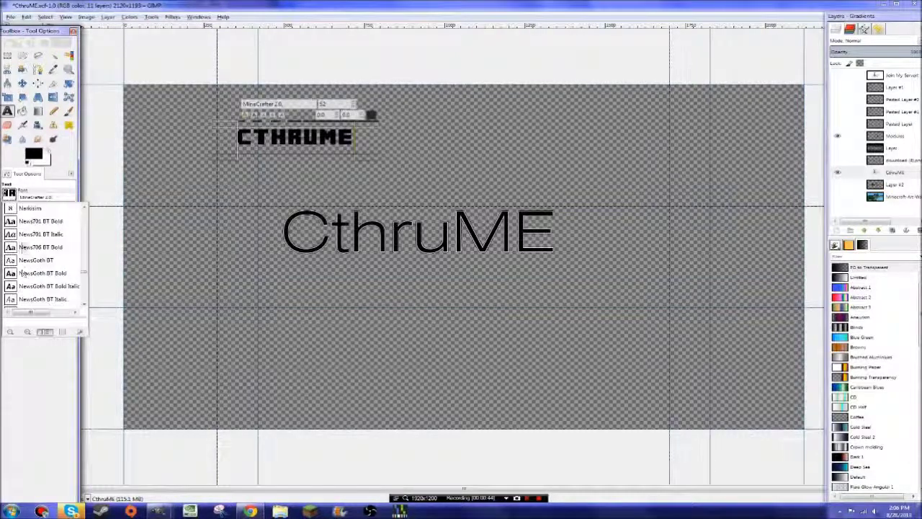
click(26, 234)
click(9, 195)
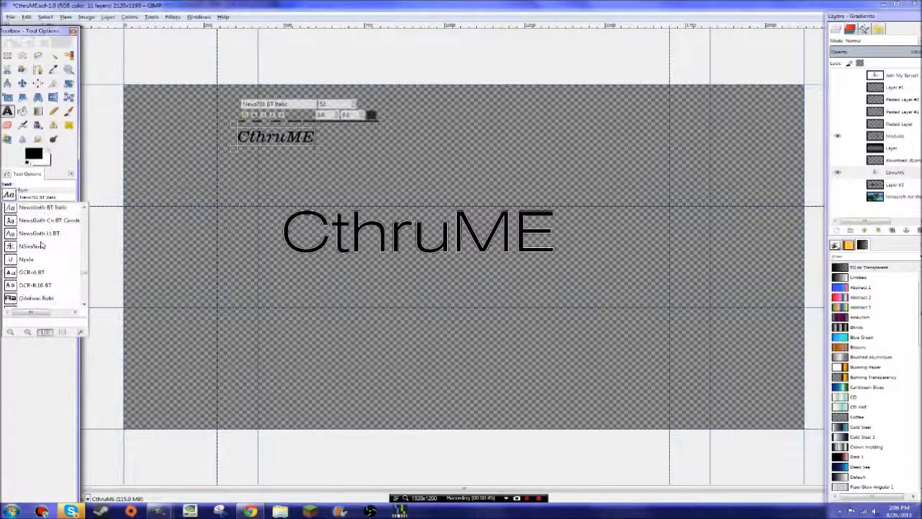
scroll(29, 245, down, 5)
click(36, 231)
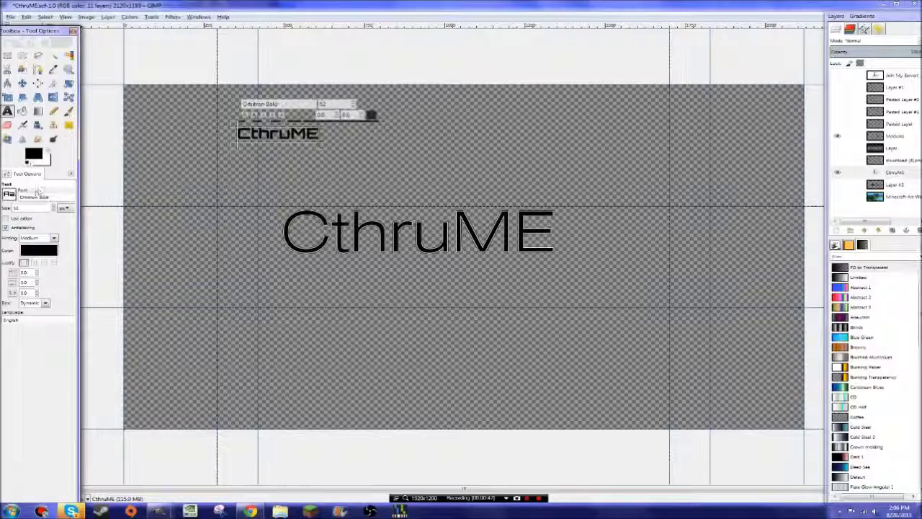
click(53, 206)
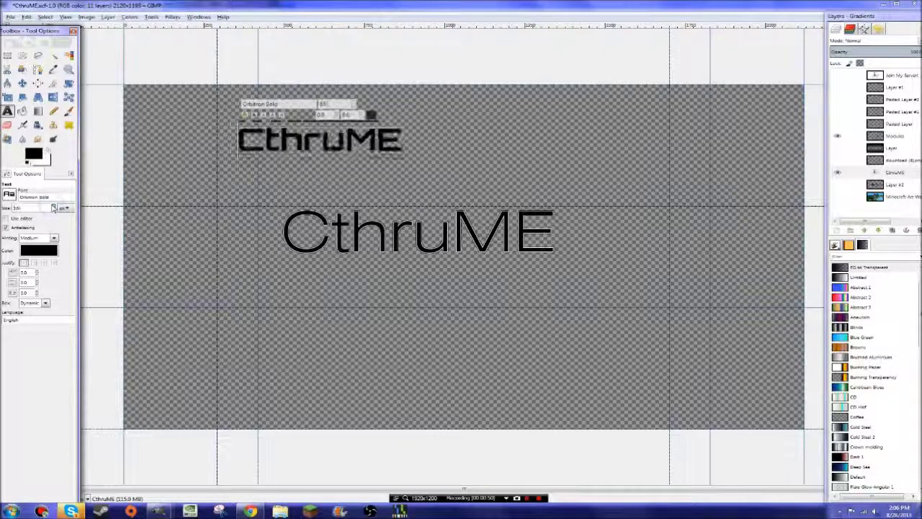
click(53, 206)
click(53, 206)
Step: Turn the new text layer's alpha into a selection and grow that selection slightly around the letters
right_click(891, 174)
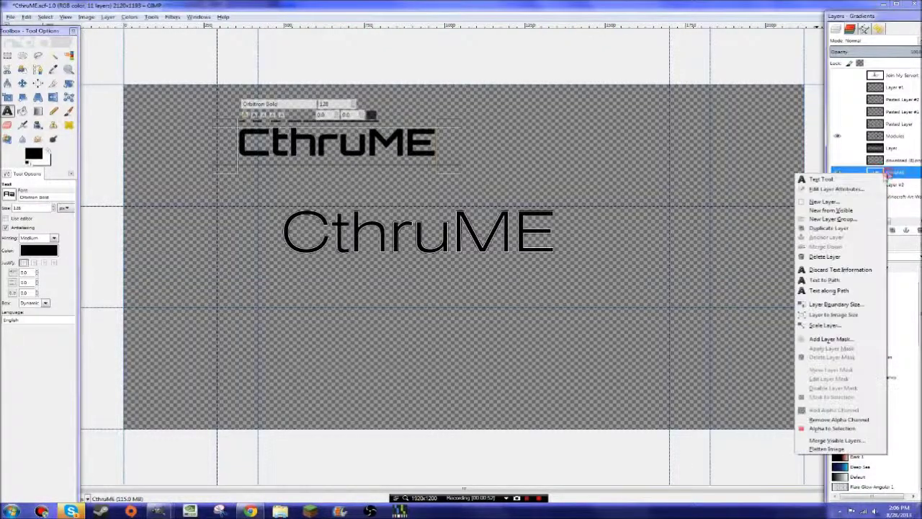
click(832, 428)
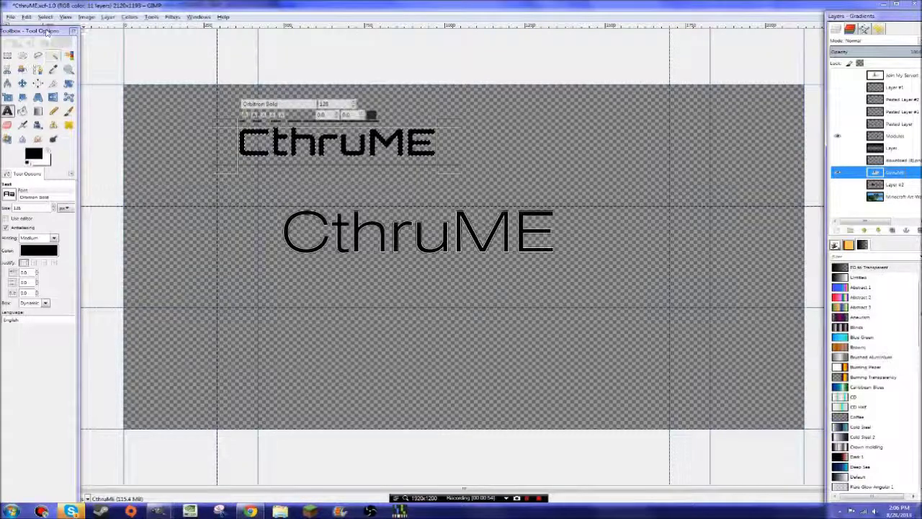
click(45, 17)
click(58, 129)
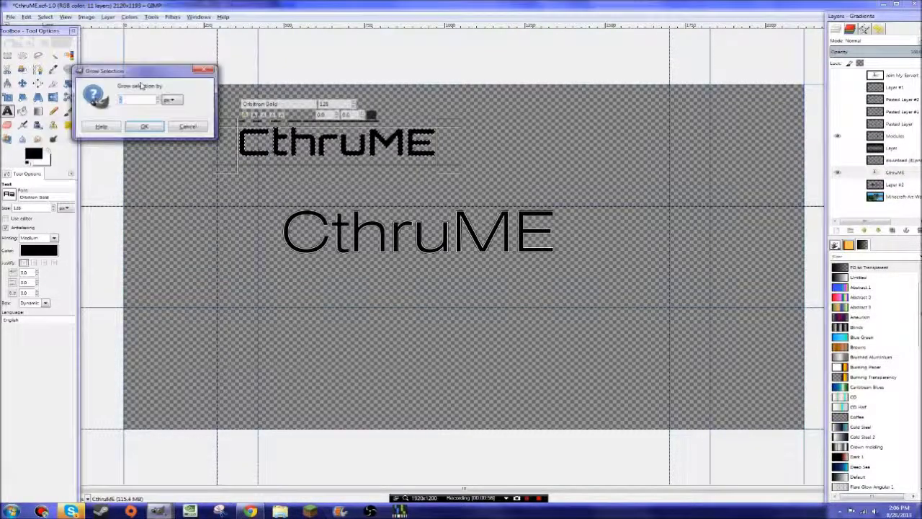
click(144, 126)
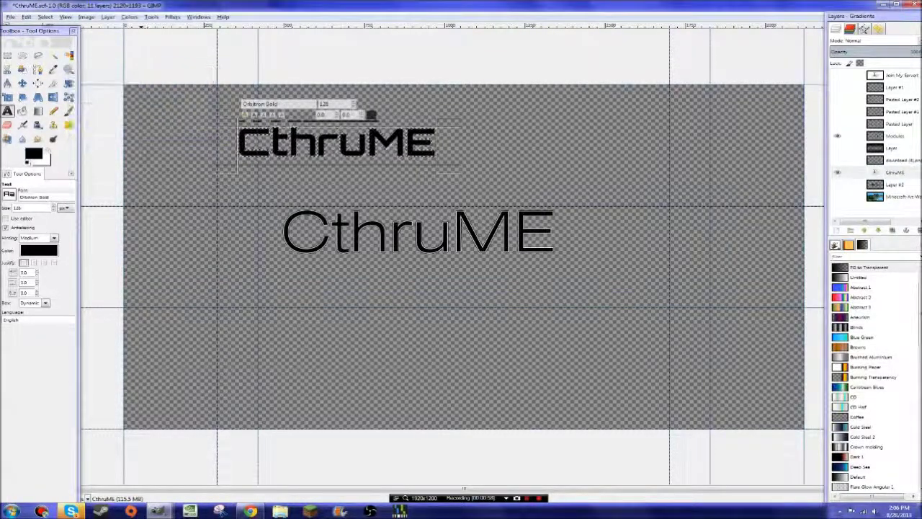
Step: Try to bucket-fill the letter "h" with white directly on the text layer
click(23, 112)
click(47, 150)
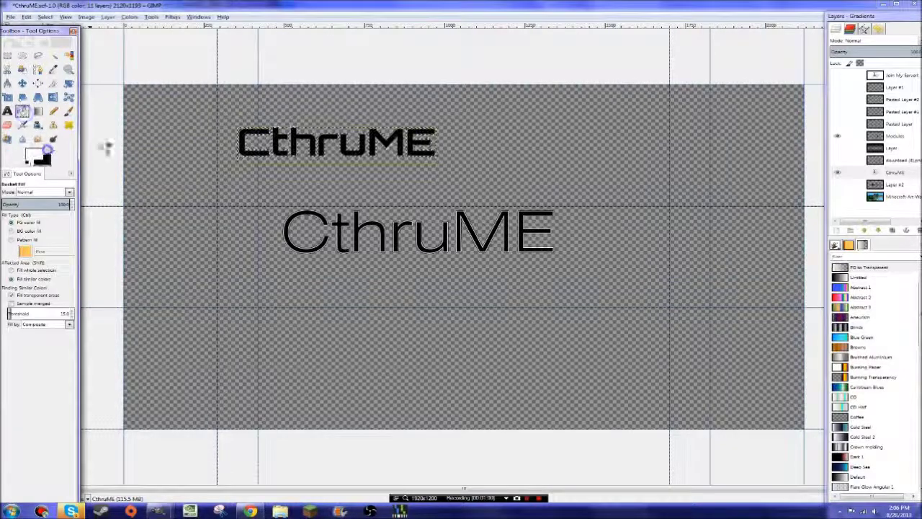
click(297, 134)
click(296, 136)
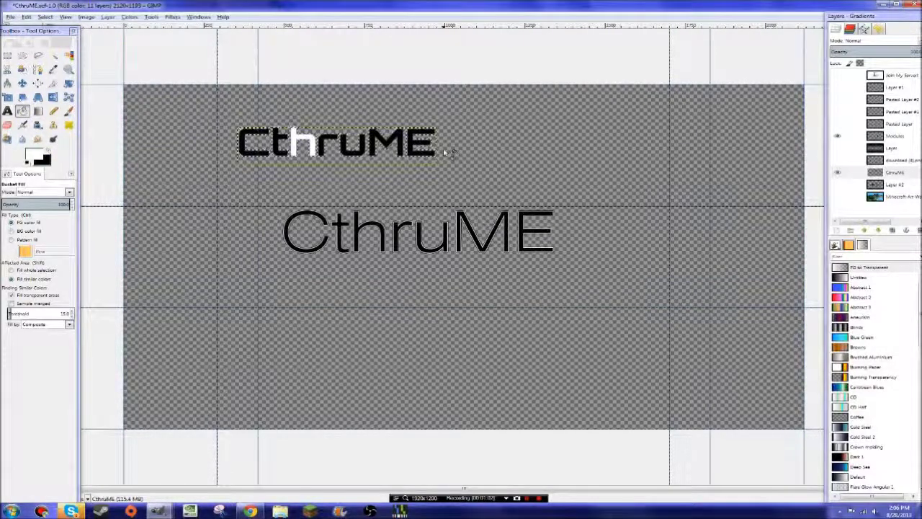
Step: Create a new transparent layer and bucket-fill the grown text selection with white on it
click(837, 231)
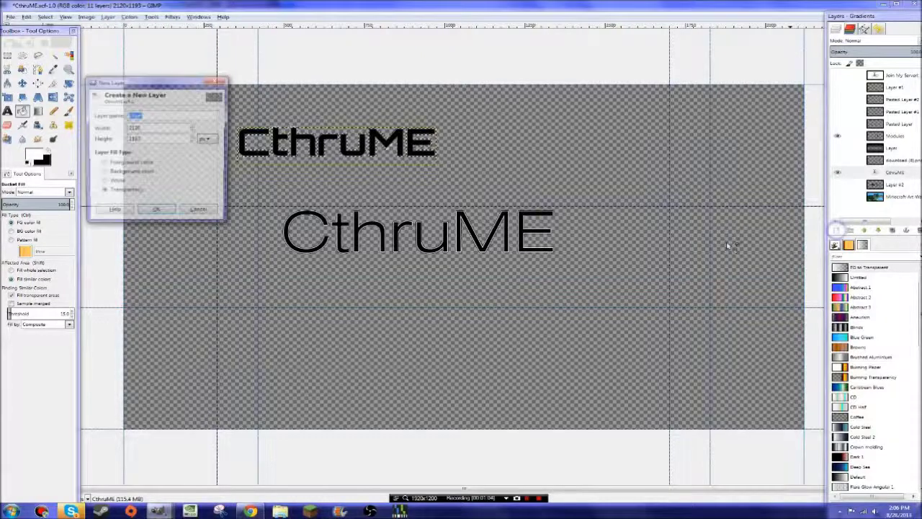
key(Return)
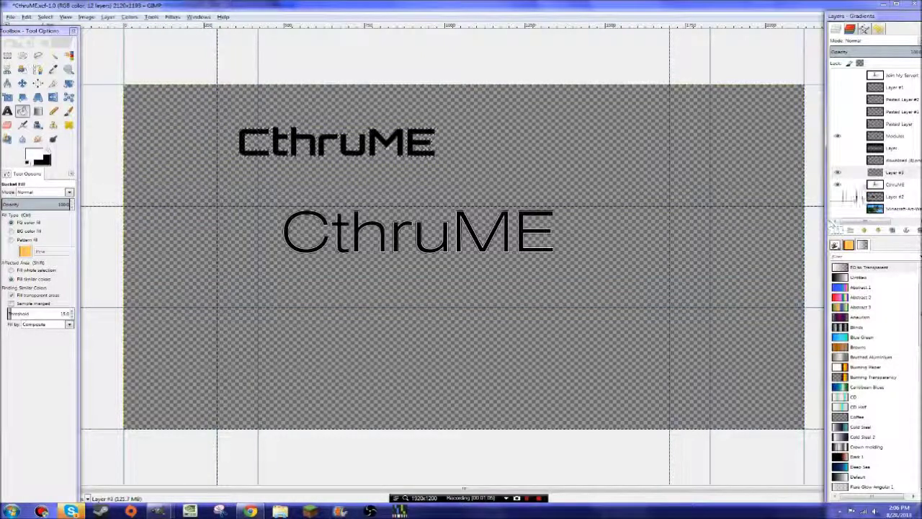
click(896, 172)
click(291, 139)
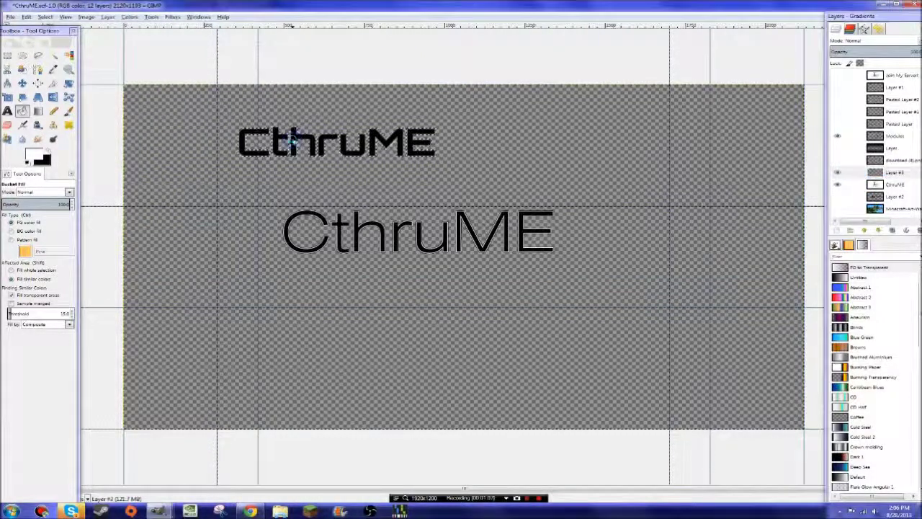
Step: Add a layer group and create a new transparent layer inside it
click(850, 230)
click(837, 230)
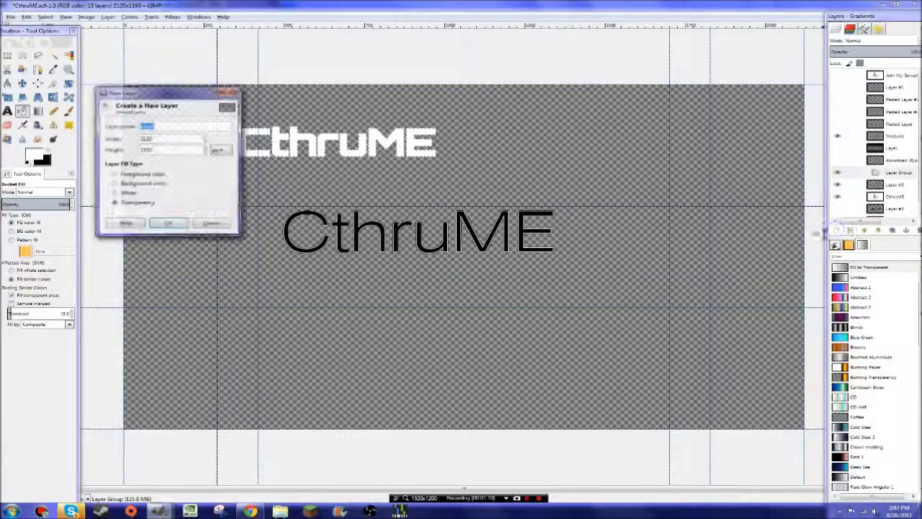
click(169, 224)
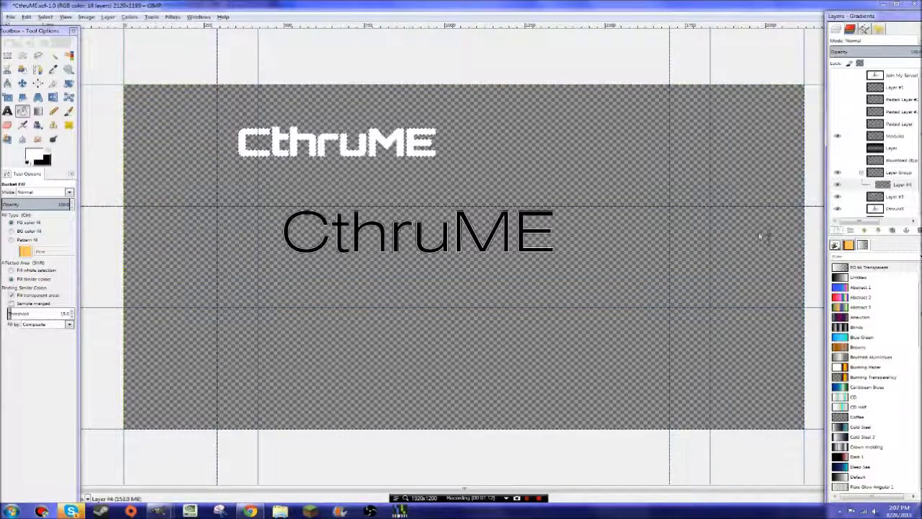
Step: Grow the text selection again and fill it with black on the new layer inside the group
click(26, 17)
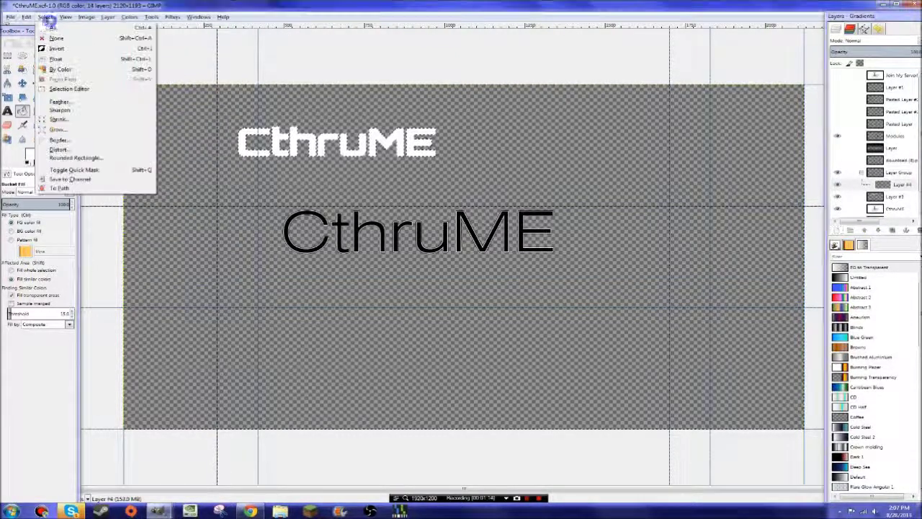
click(107, 115)
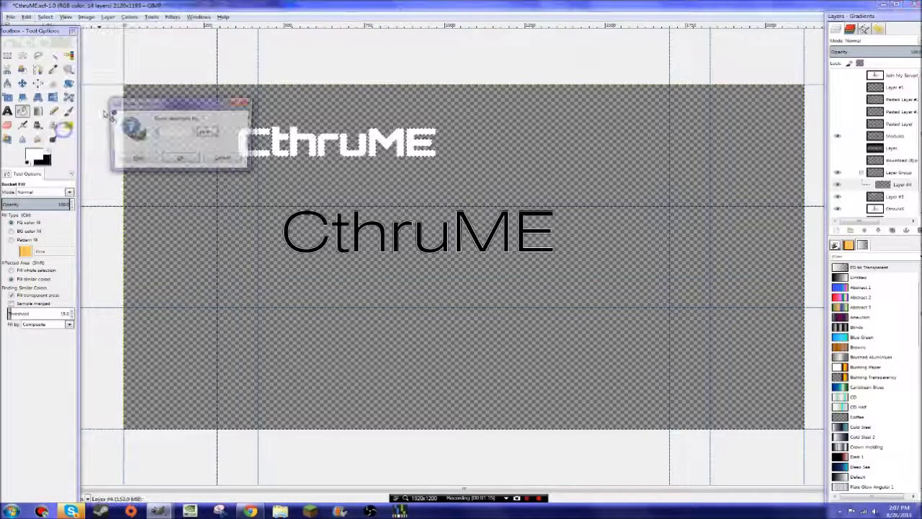
click(181, 158)
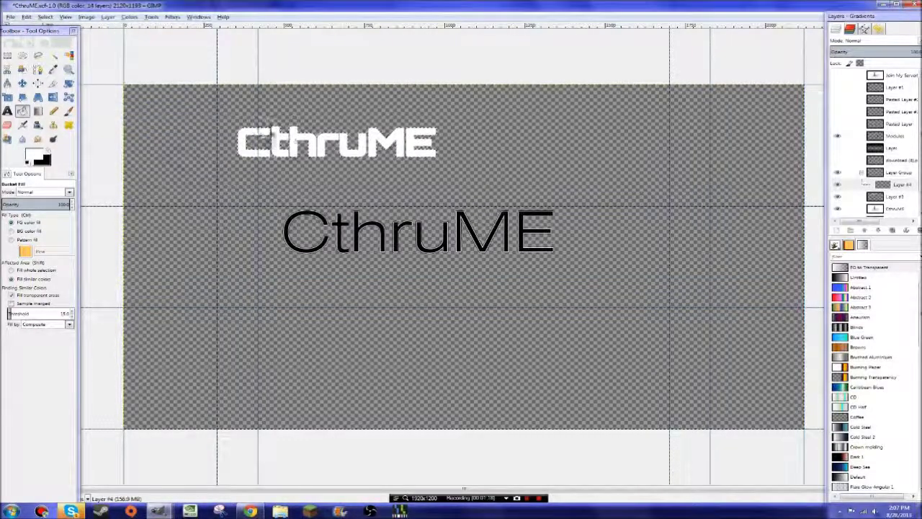
click(48, 148)
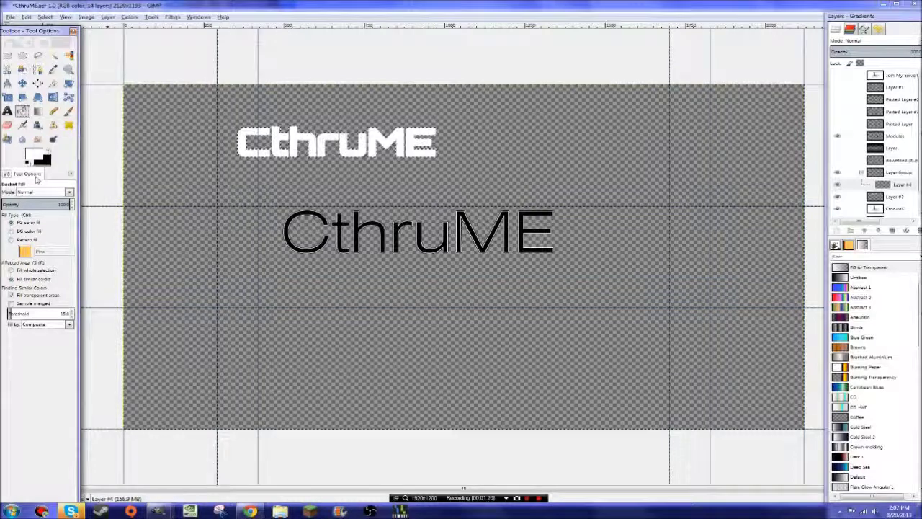
click(47, 151)
click(307, 137)
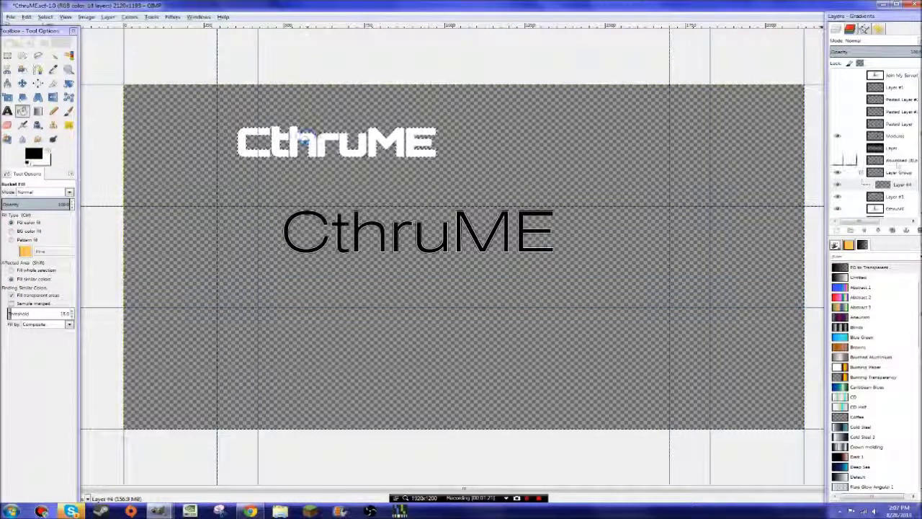
Step: Stack the CthruME text above the white layer with the black outline's group beneath, and clear the selection
mouse_move(889, 173)
mouse_down()
mouse_move(899, 206)
mouse_move(894, 189)
mouse_up()
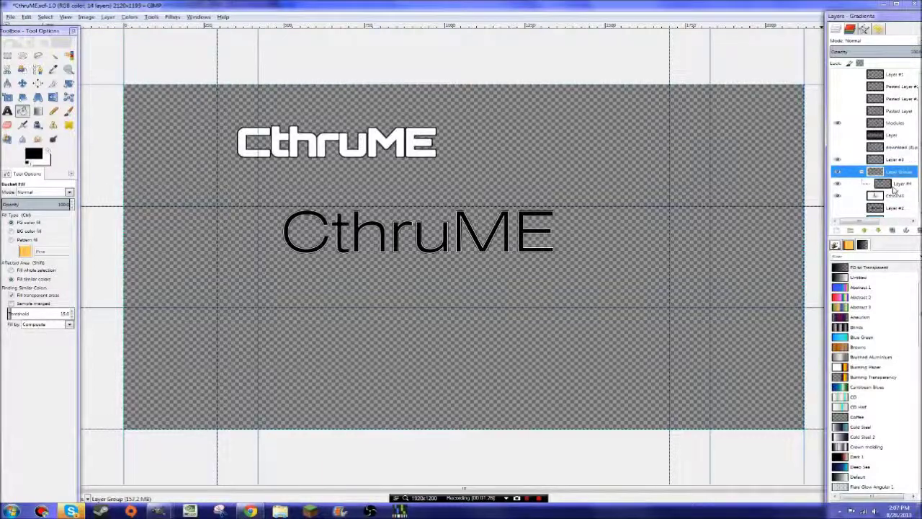
double_click(891, 160)
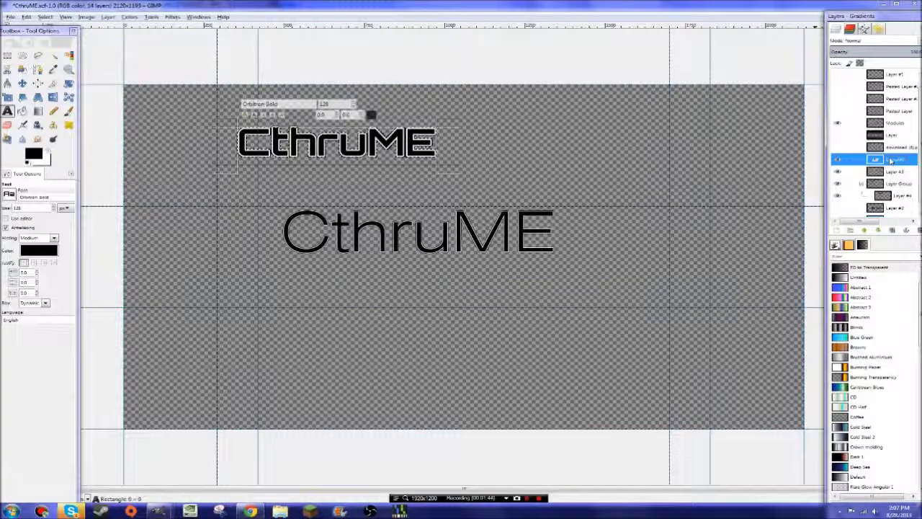
click(46, 17)
click(54, 39)
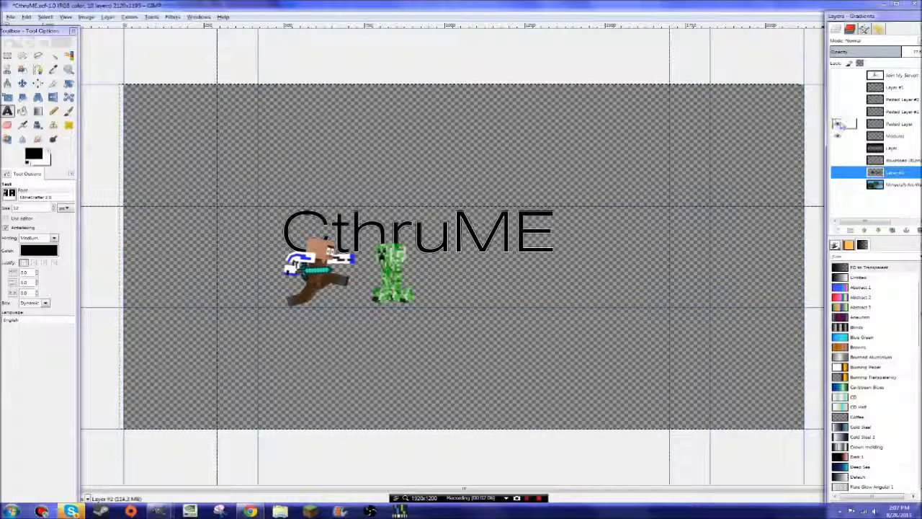
Step: Show the Pasted Layer with the running character and creeper, and switch to Nova Skin in the browser, dismissing its photo preview
click(838, 124)
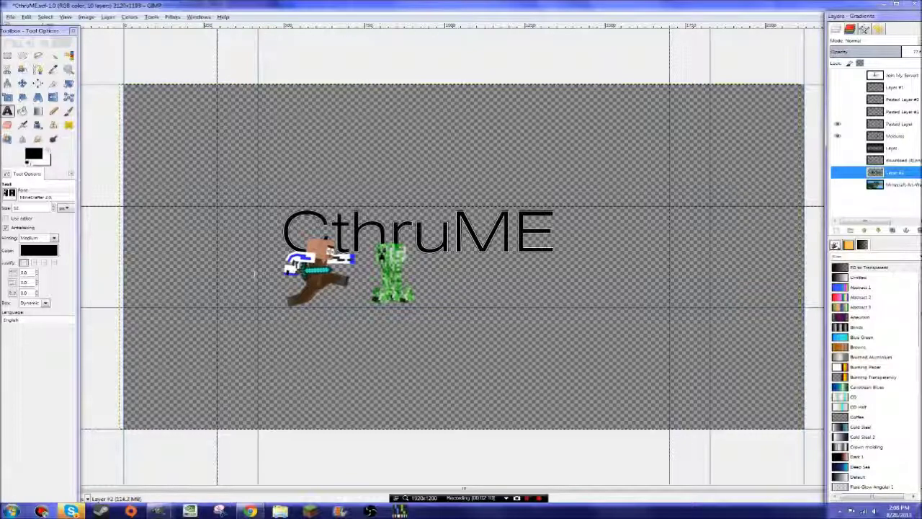
click(250, 511)
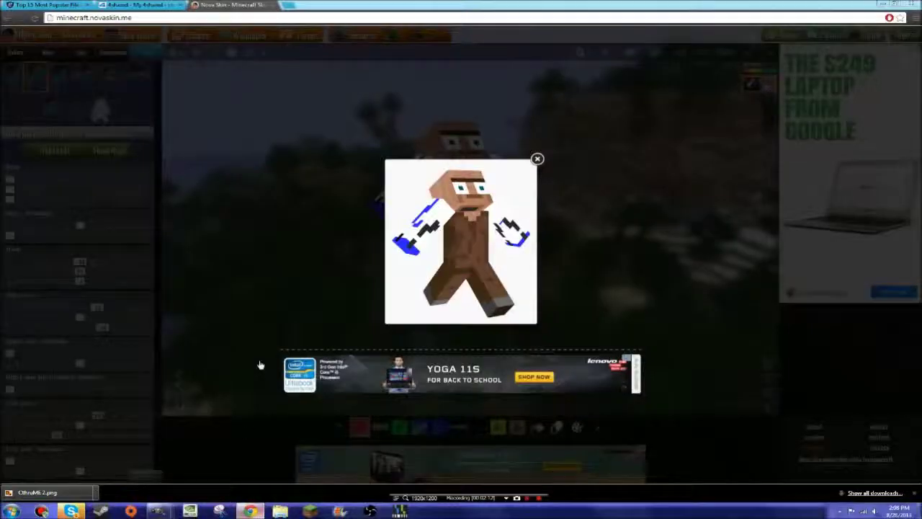
click(537, 160)
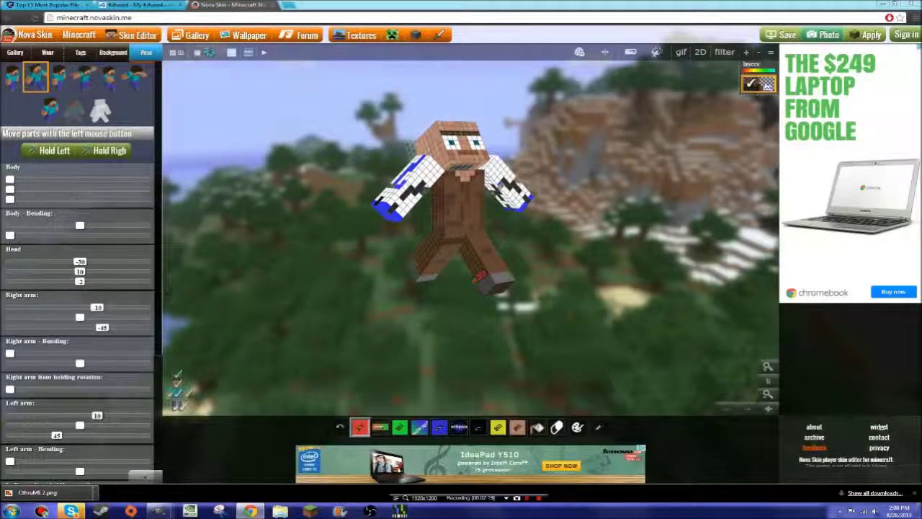
Step: Pose the character's head to 1 and its right arm to 74, with the right arm's bending at 0.4
scroll(90, 266, down, 1)
scroll(90, 266, up, 1)
drag(83, 262, 82, 264)
drag(97, 308, 126, 308)
drag(10, 354, 56, 354)
scroll(58, 354, down, 2)
mouse_move(54, 268)
mouse_down()
mouse_move(23, 269)
mouse_move(81, 269)
mouse_move(67, 267)
mouse_up()
Step: Rotate the left arm to -97 and spread both legs into a running stride, with the left leg's bending at 0.2
scroll(86, 266, down, 2)
drag(96, 233, 61, 233)
drag(103, 340, 121, 340)
drag(57, 412, 31, 412)
drag(10, 458, 39, 459)
drag(31, 412, 44, 413)
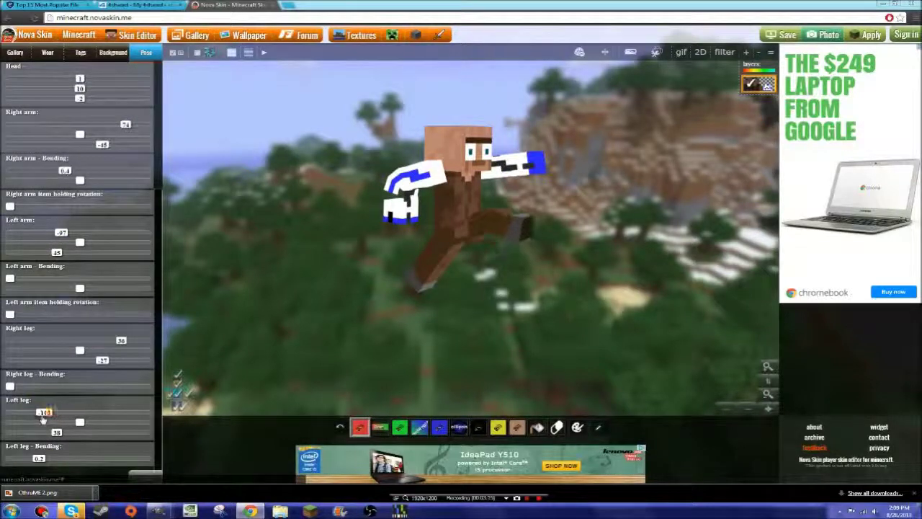
Step: Render a photo of the posed running character, check its image-saving options, and dismiss the preview
scroll(43, 324, up, 6)
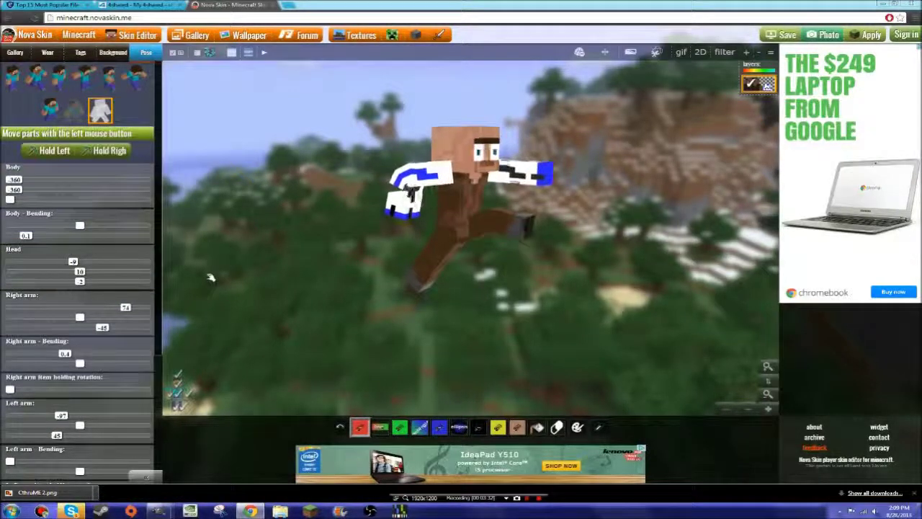
click(822, 39)
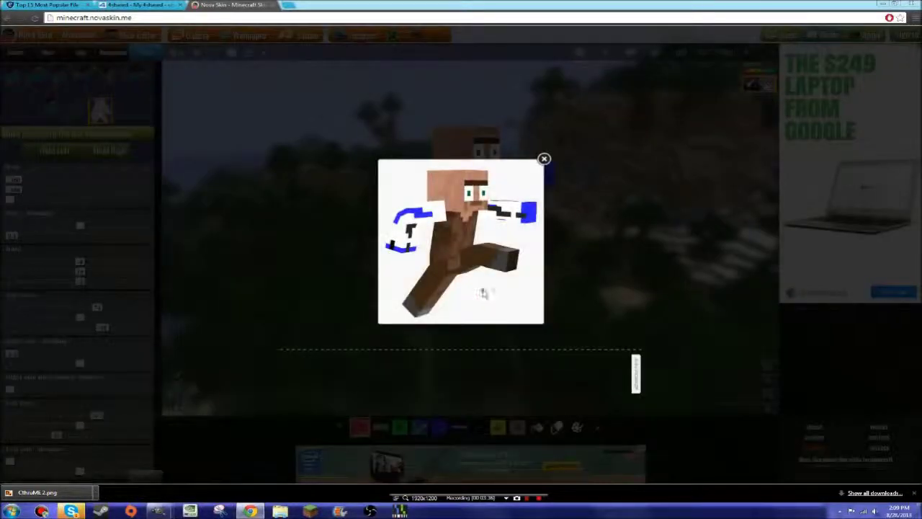
right_click(483, 290)
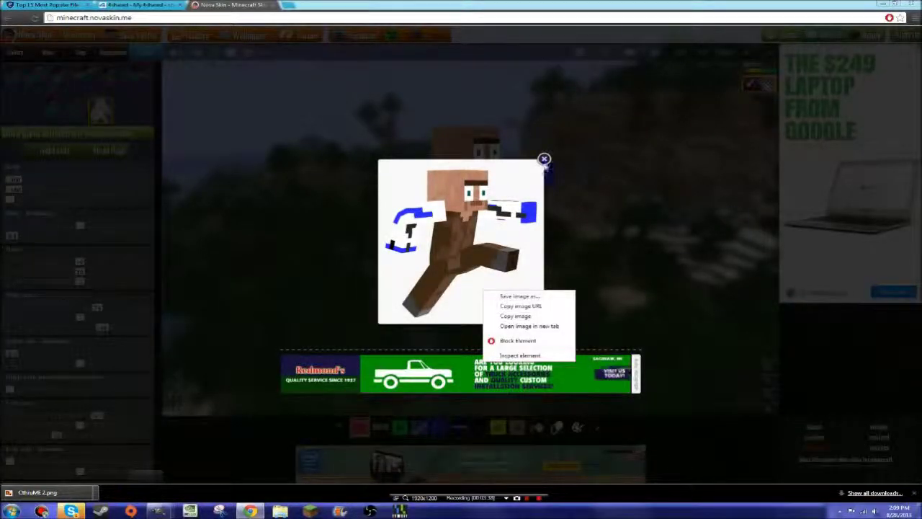
click(545, 165)
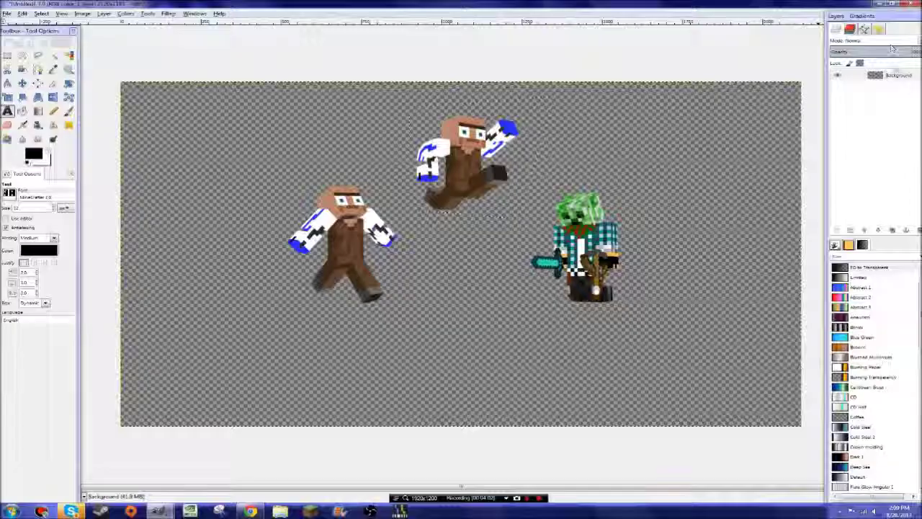
Step: Delete the Background layer holding the old characters in the untitled GIMP image and open download (7).png as a layer
click(907, 230)
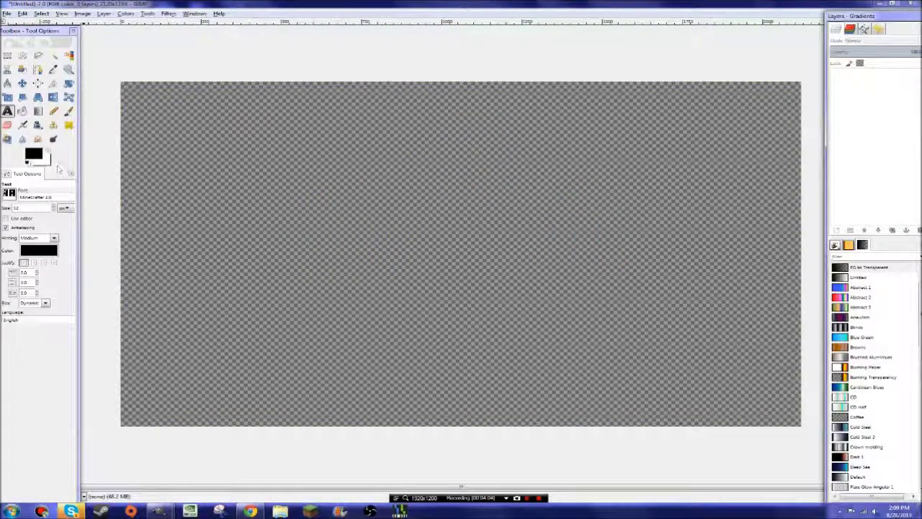
click(7, 13)
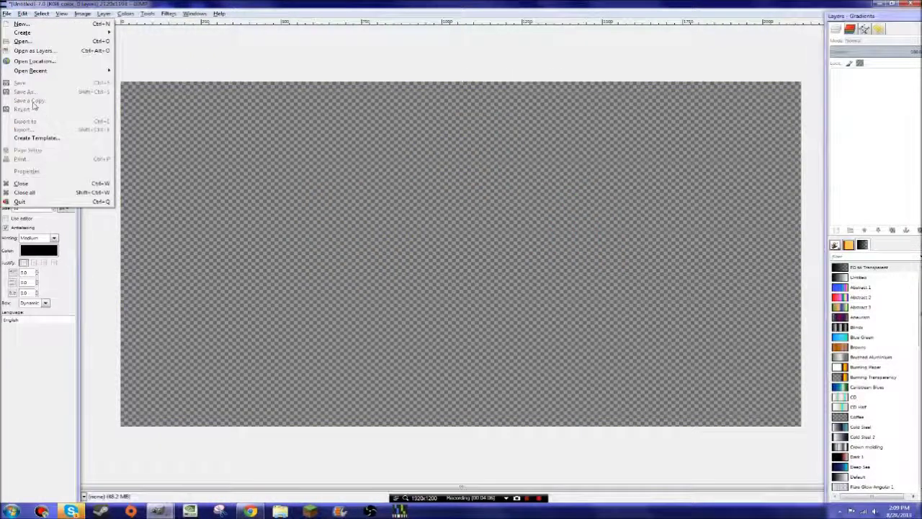
click(45, 51)
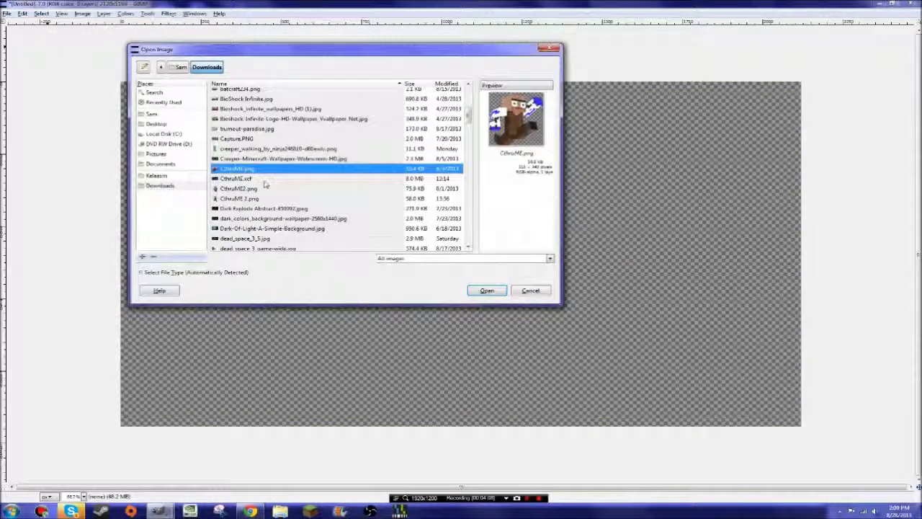
scroll(266, 186, down, 5)
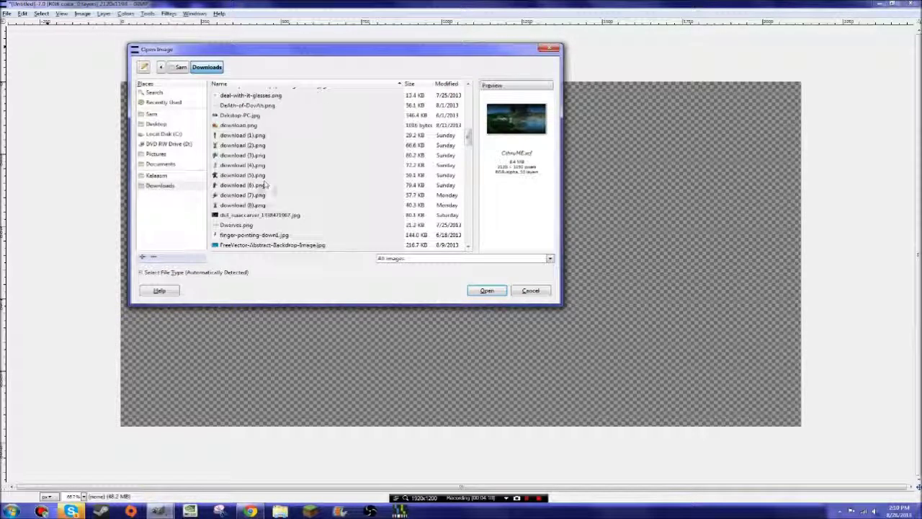
click(248, 195)
click(487, 290)
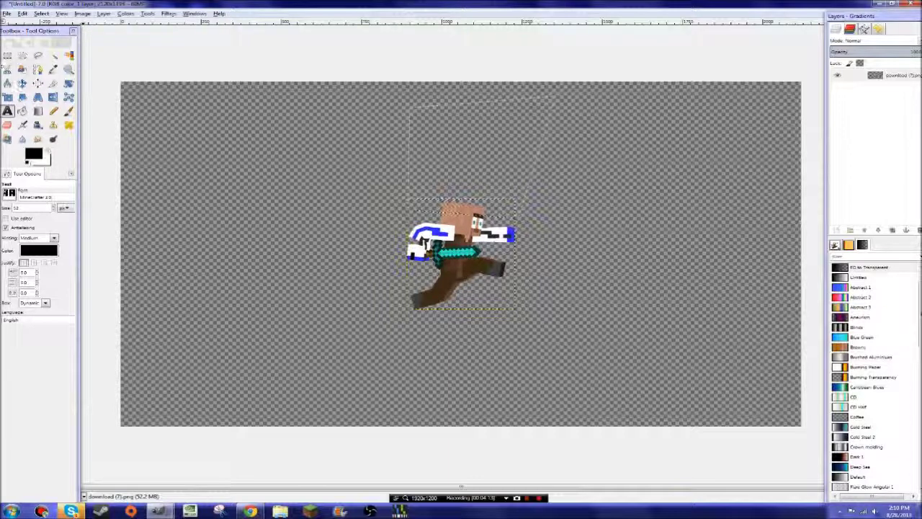
Step: Move the running character to the left part of the canvas and clear the leftover selection
click(22, 82)
drag(425, 241, 298, 251)
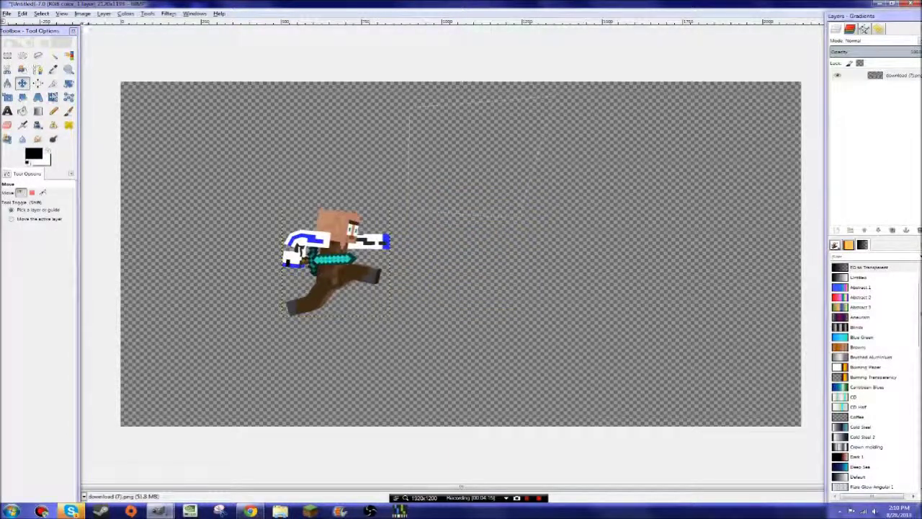
click(40, 14)
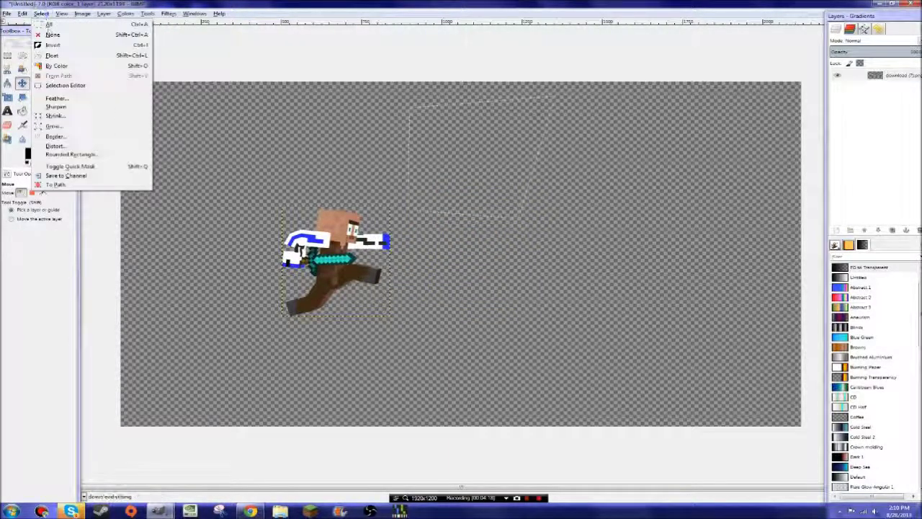
click(48, 35)
drag(305, 226, 303, 229)
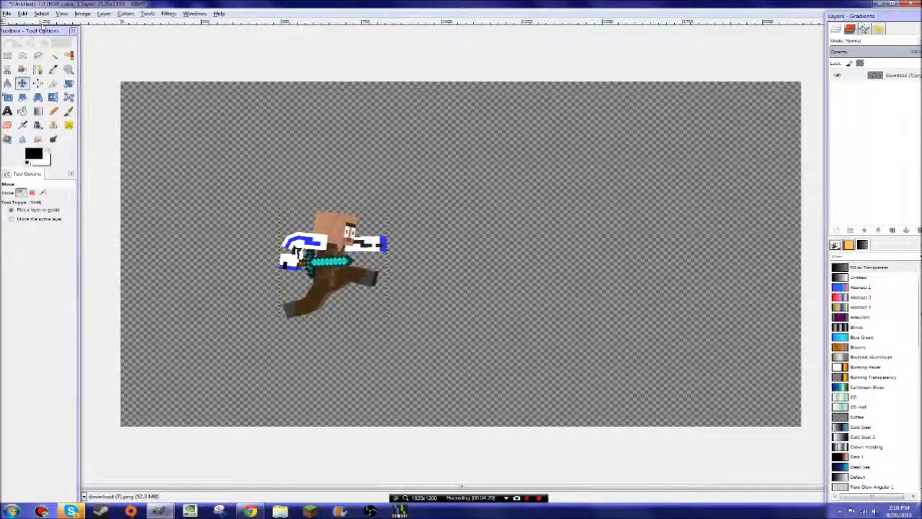
Step: Look at the character and creeper arrangement in the CthruME.xcf banner, and return to the untitled image
click(7, 14)
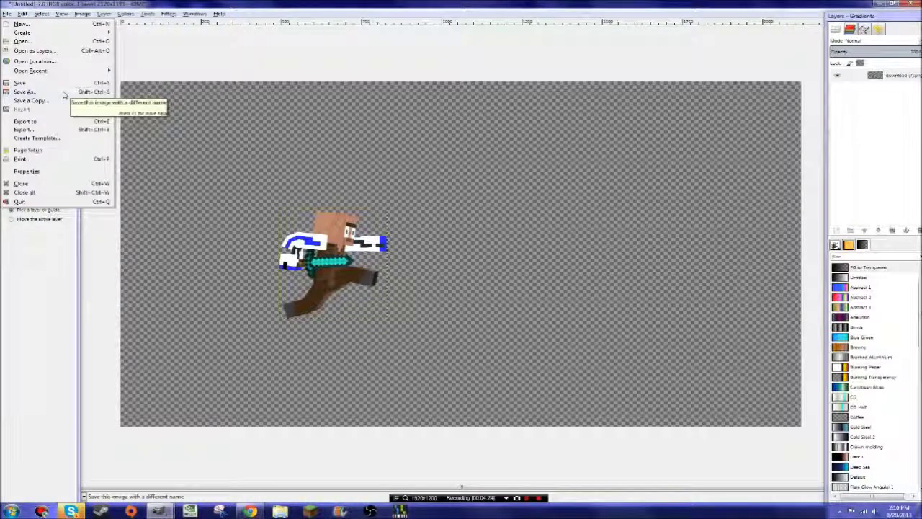
click(158, 510)
click(130, 459)
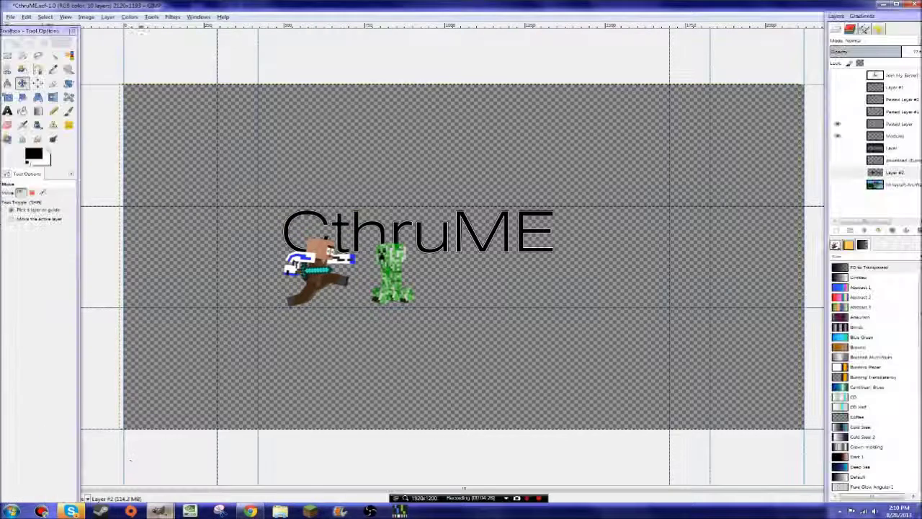
click(159, 510)
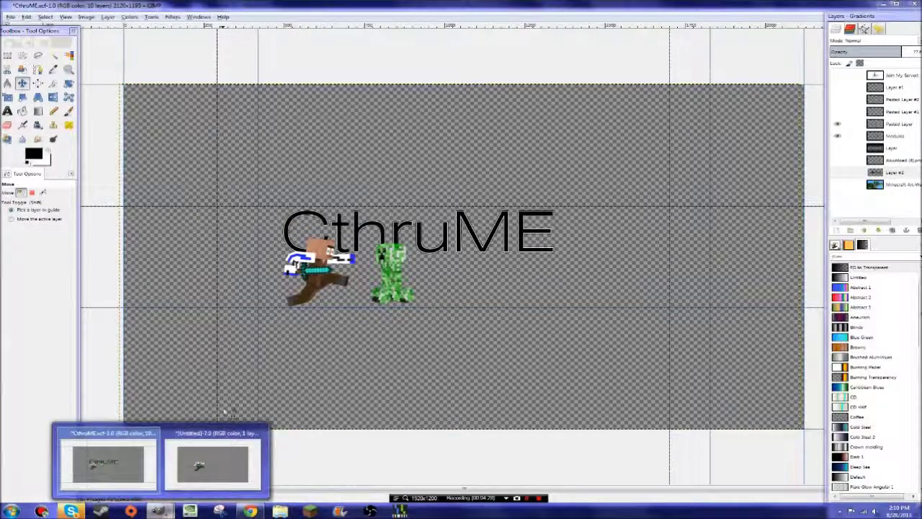
click(212, 454)
Step: Open the creeper_walking PNG from the Downloads folder as a layer above the running character
click(5, 13)
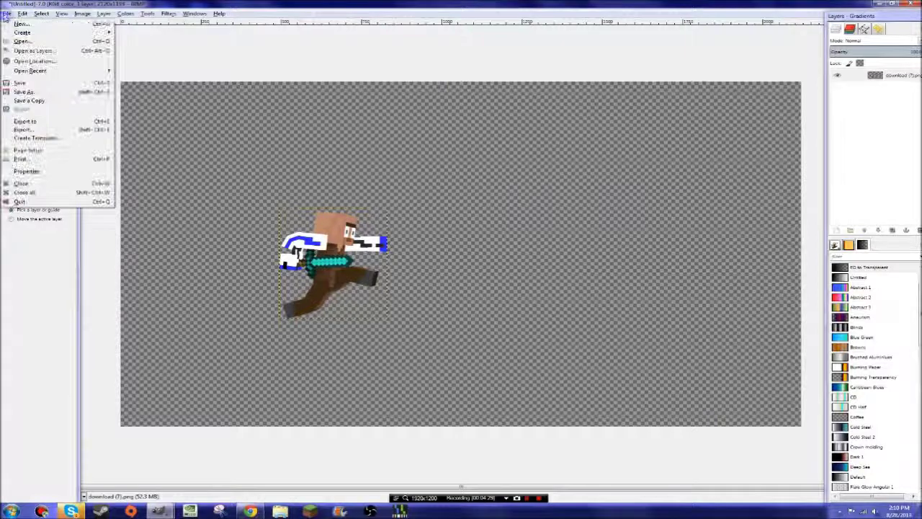
click(27, 53)
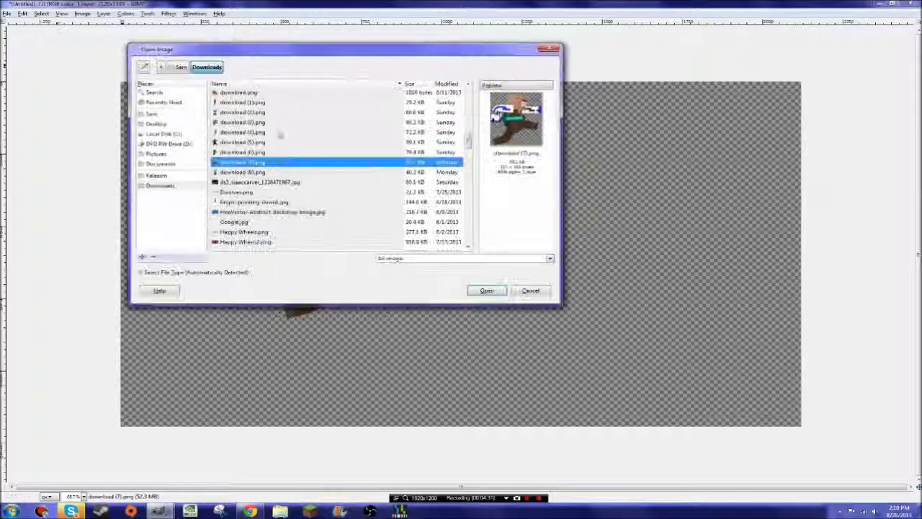
scroll(271, 163, down, 1)
scroll(271, 163, up, 3)
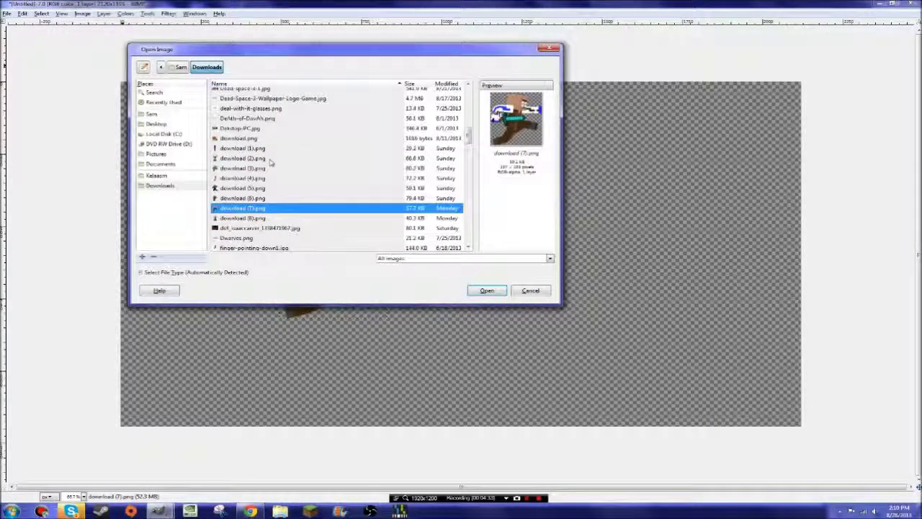
scroll(271, 163, down, 5)
scroll(271, 163, down, 2)
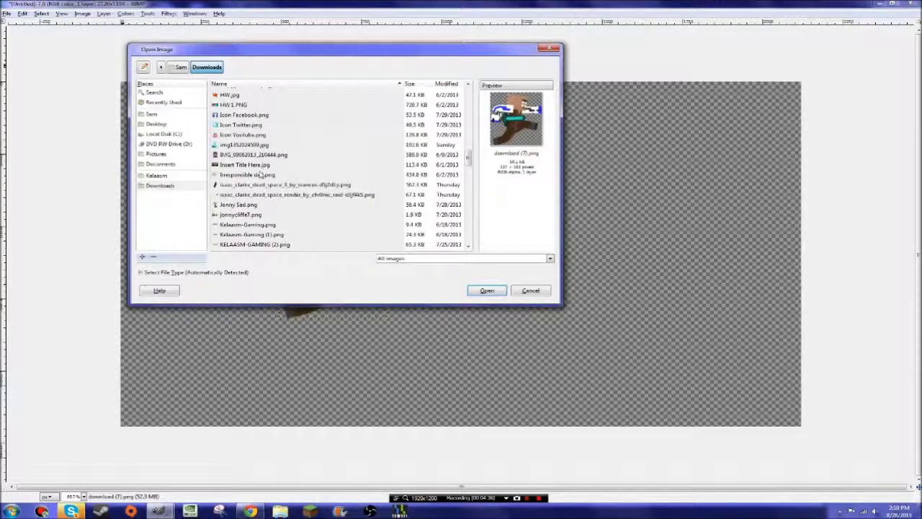
scroll(261, 174, down, 3)
scroll(261, 174, up, 10)
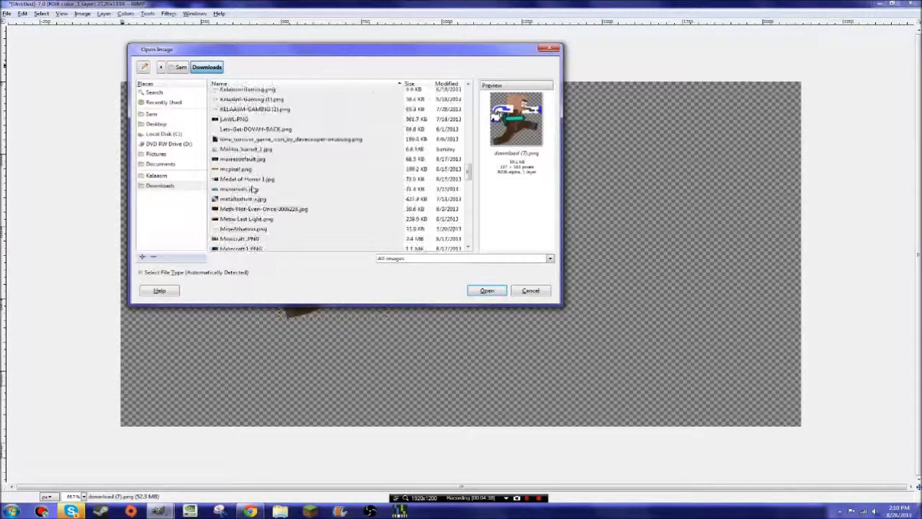
scroll(253, 189, up, 5)
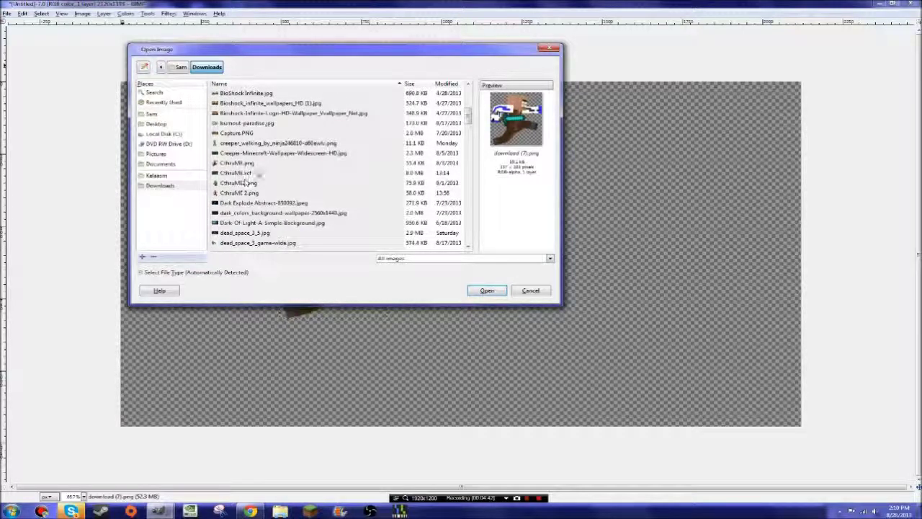
click(276, 143)
click(487, 290)
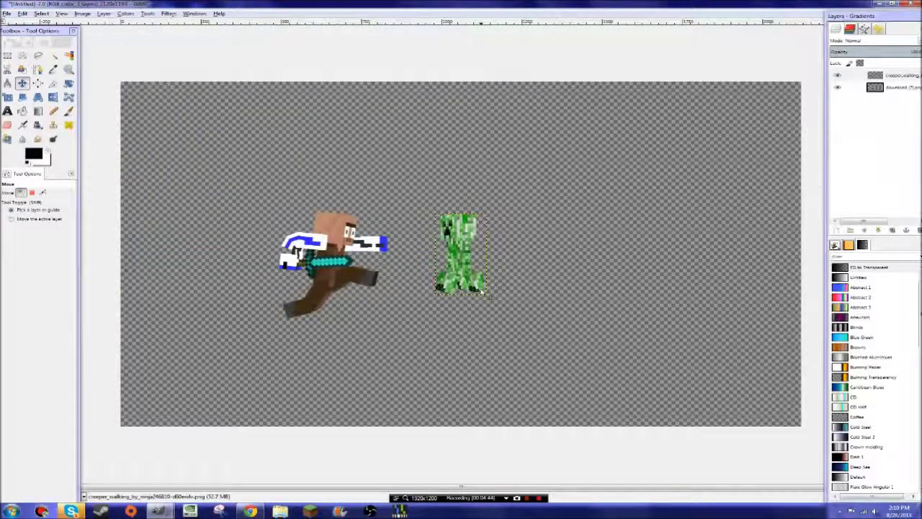
Step: Scale the creeper layer up to about 201 px wide and move it closer to the running character
click(9, 97)
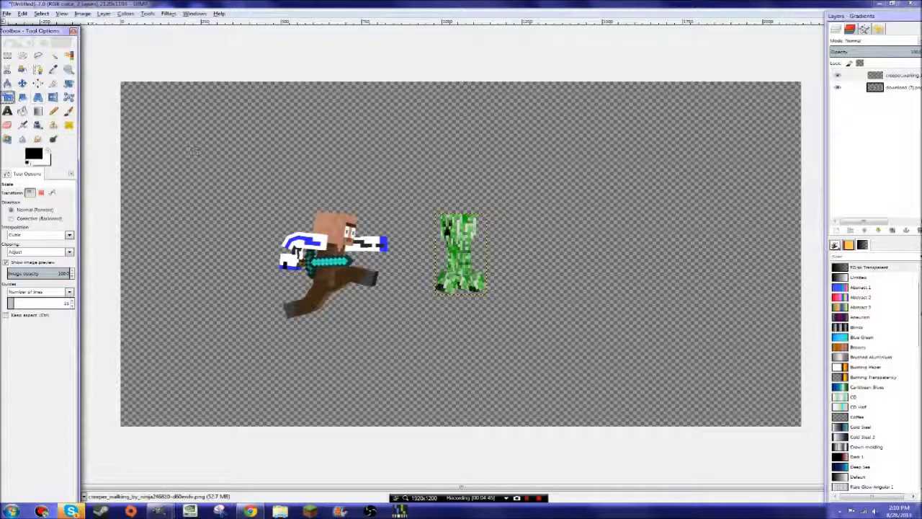
click(465, 268)
drag(490, 294, 504, 313)
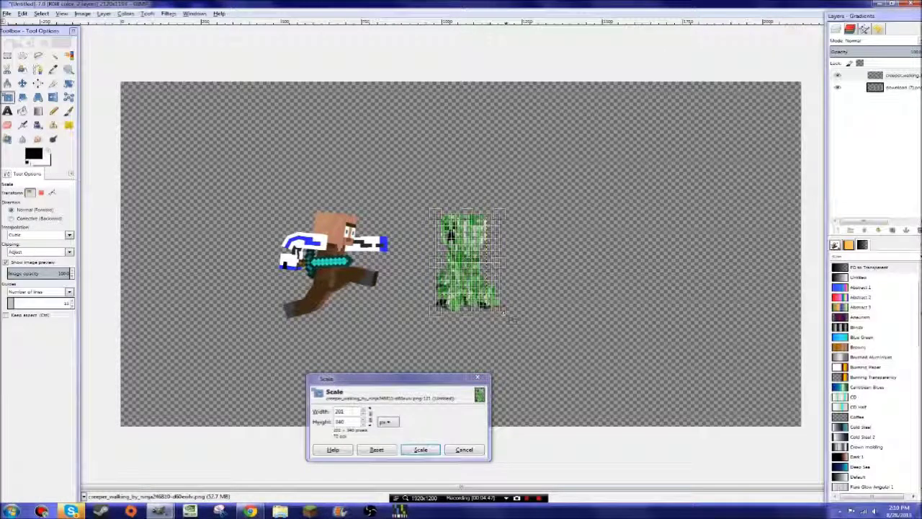
click(420, 450)
click(477, 281)
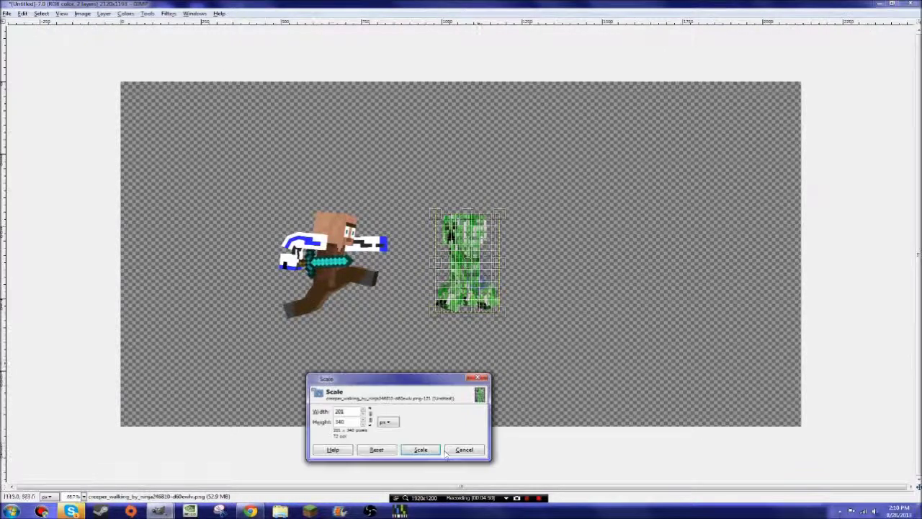
key(Tab)
click(421, 449)
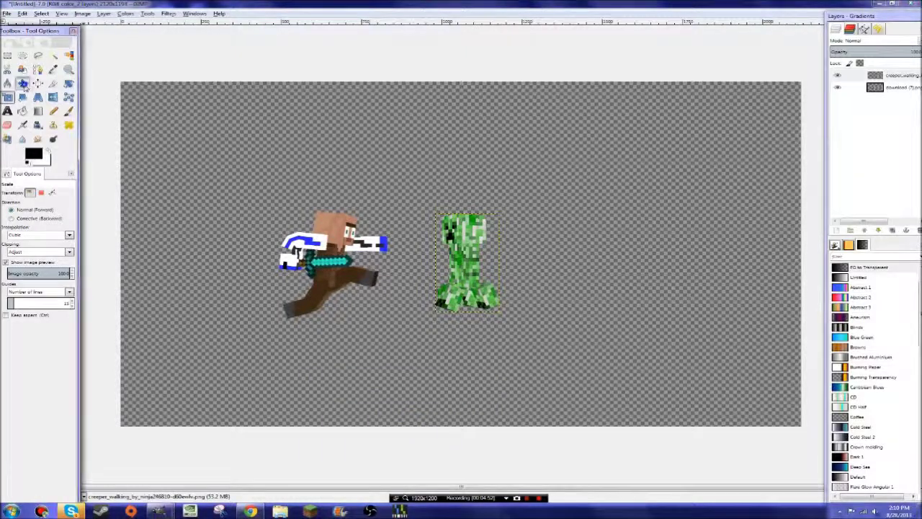
key(m)
drag(453, 263, 436, 276)
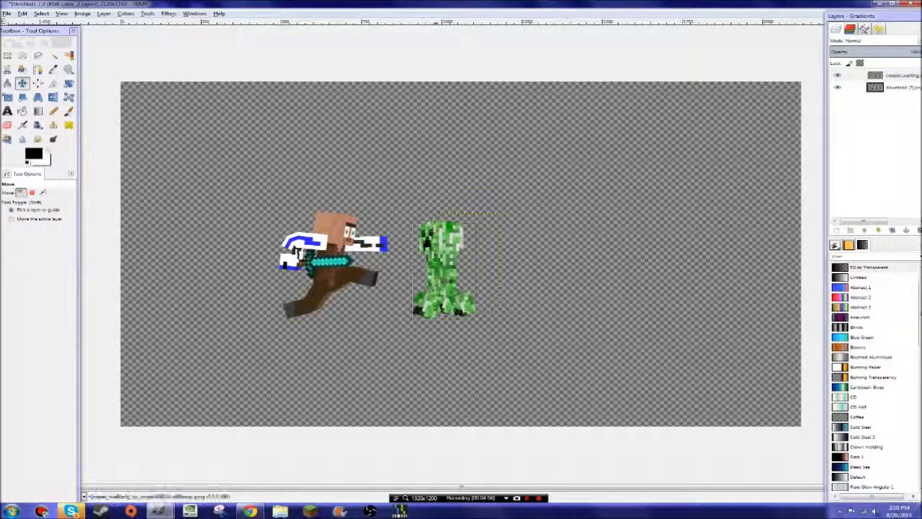
Step: Copy a freehand selection around the running character and creeper, and merge the visible layers, expanded as necessary
key(f)
click(568, 291)
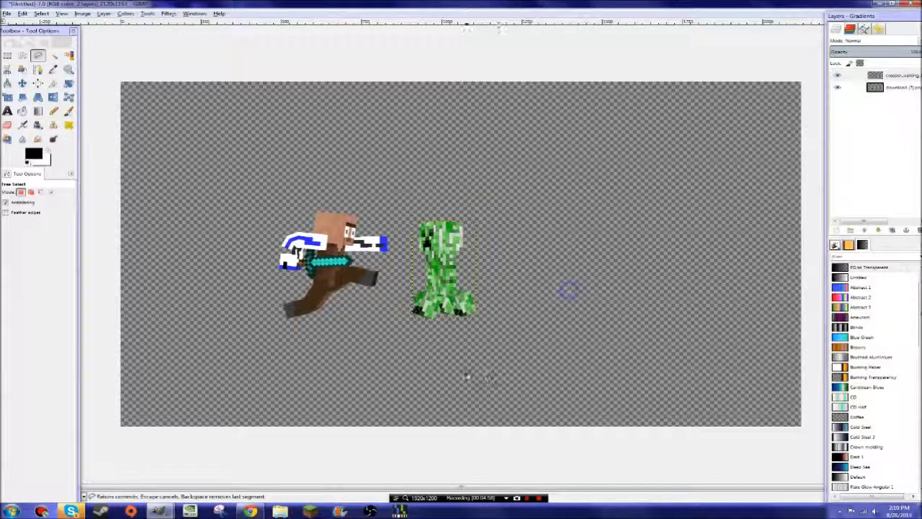
click(468, 374)
click(317, 350)
click(215, 318)
click(257, 190)
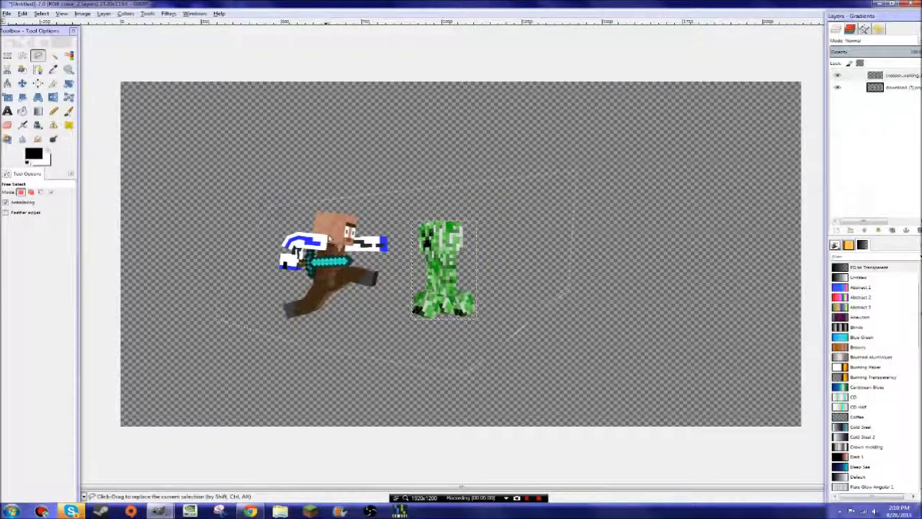
key(ctrl+c)
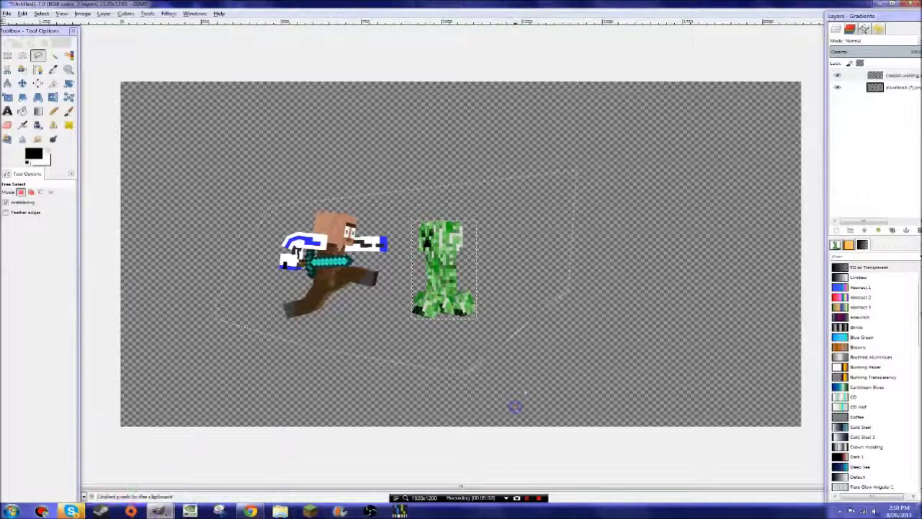
key(ctrl+m)
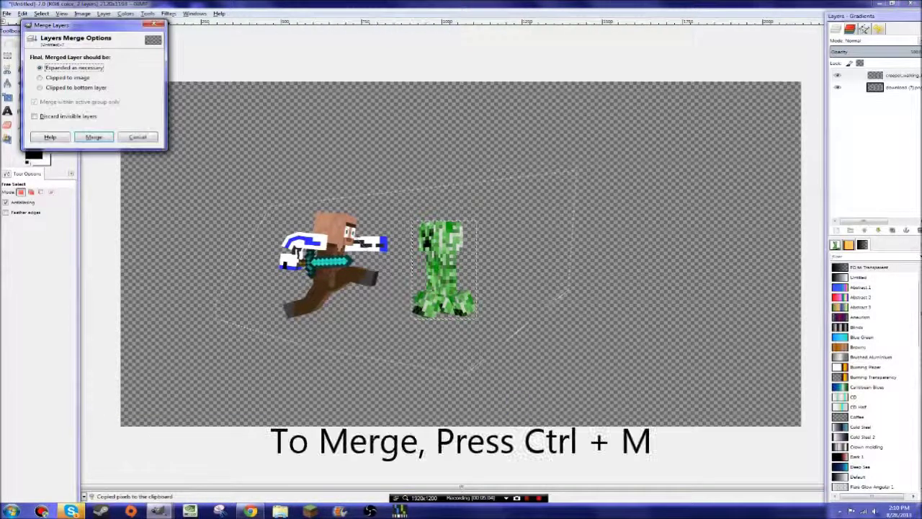
click(144, 131)
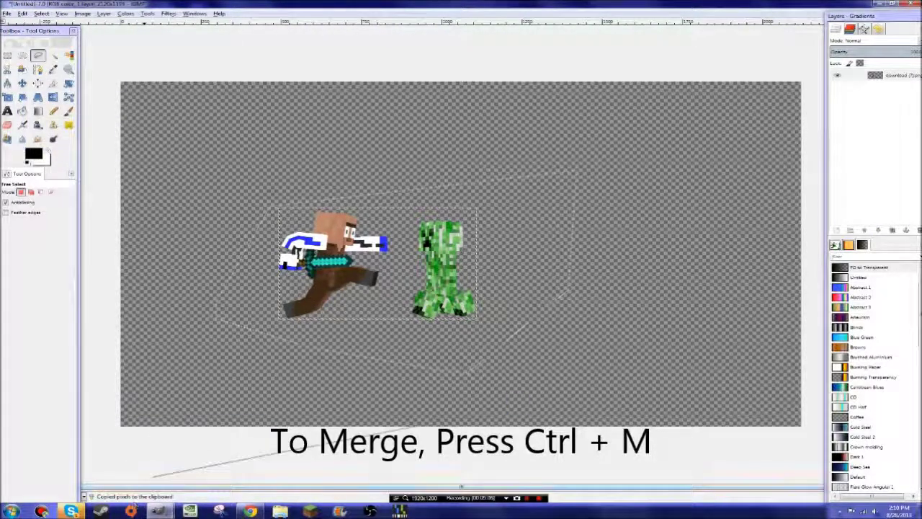
Step: Paste the copied running character and creeper into the CthruME.xcf banner as a new layer, and activate the Move tool
mouse_move(157, 511)
click(133, 469)
key(ctrl+v)
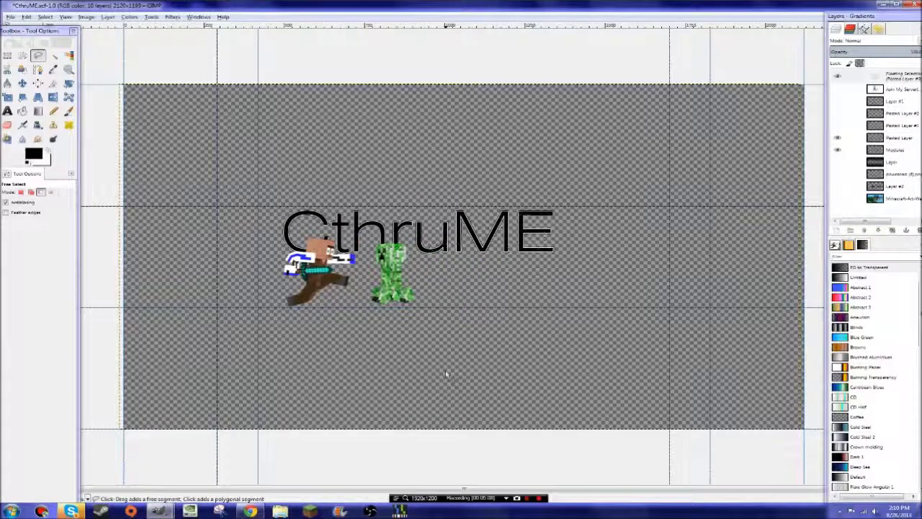
click(836, 230)
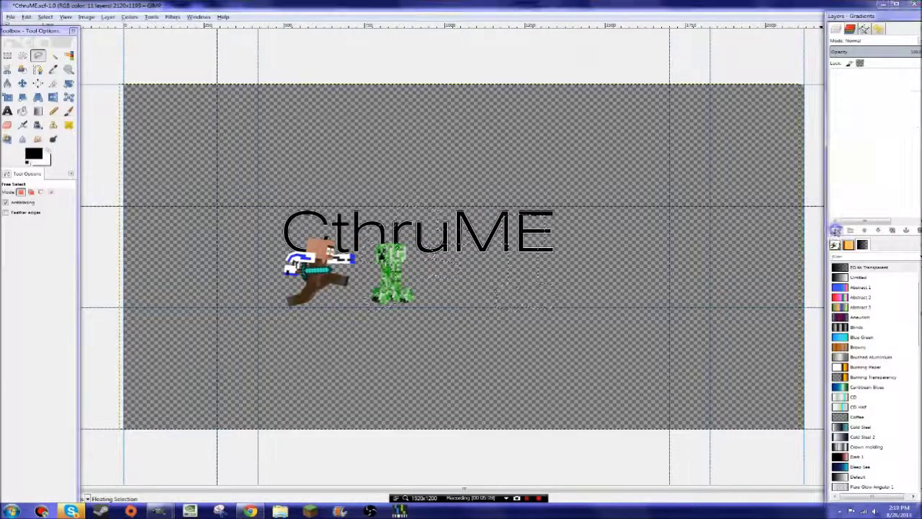
click(23, 83)
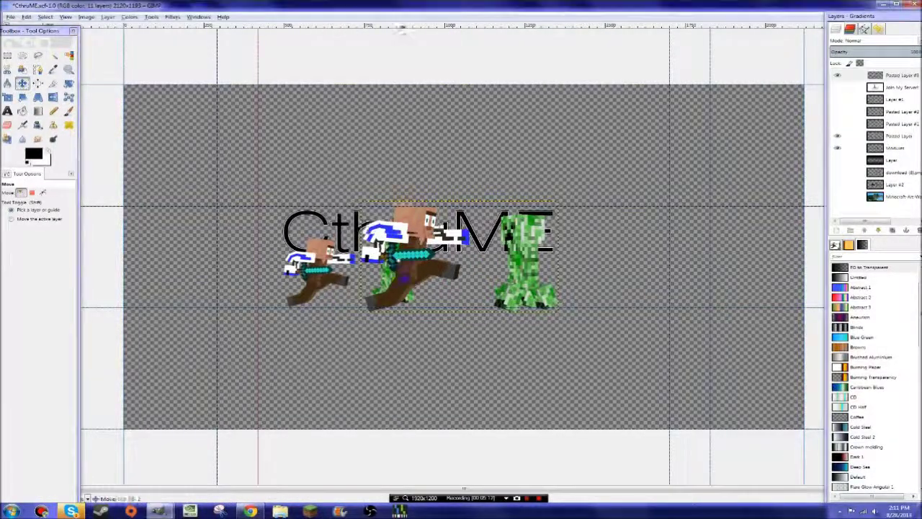
Step: Move the pasted characters above the CthruME title and scale their layer down to 417 × 261 px
drag(408, 279, 297, 174)
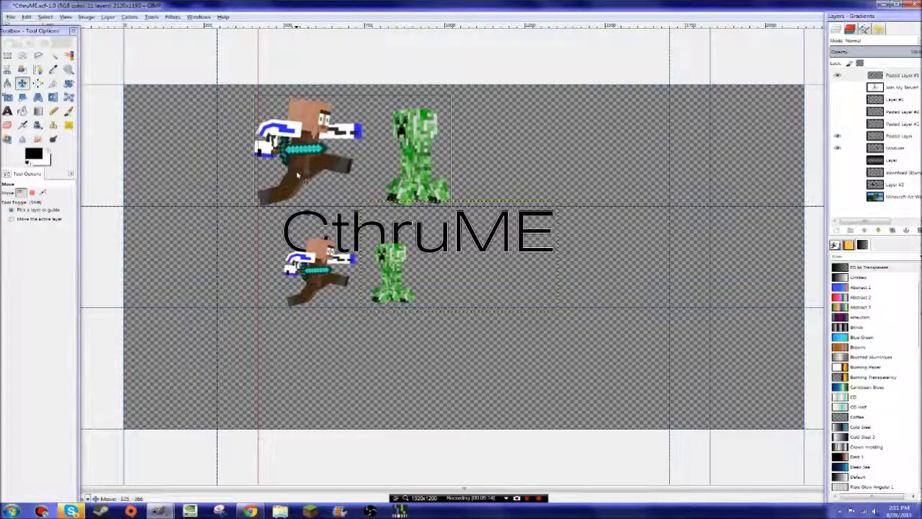
click(8, 97)
click(354, 153)
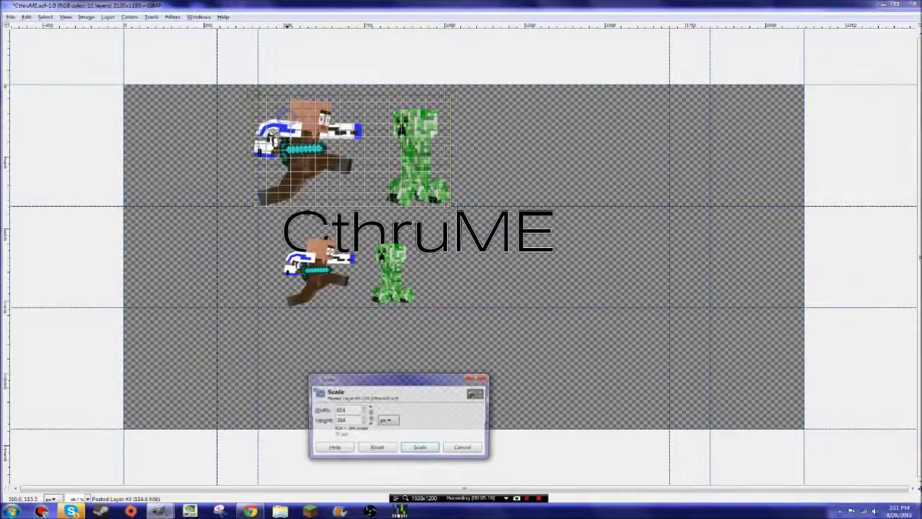
click(372, 414)
click(755, 148)
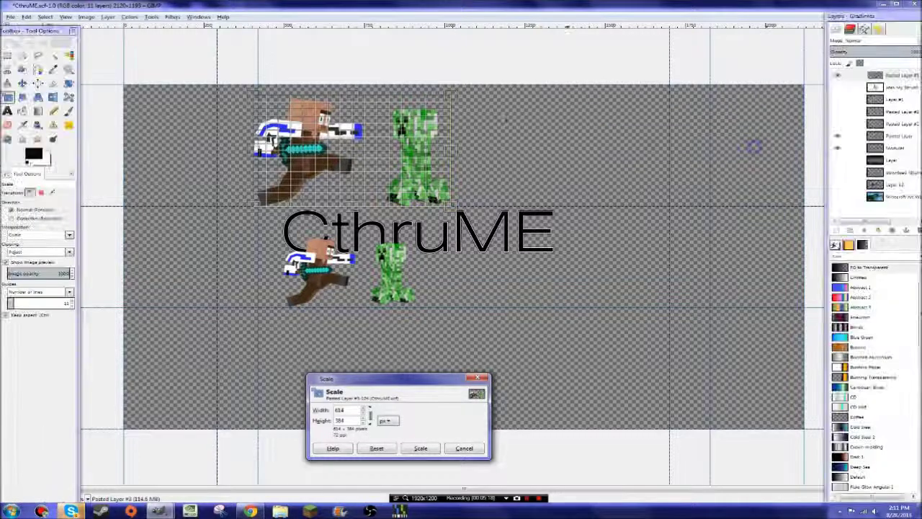
drag(253, 95, 258, 98)
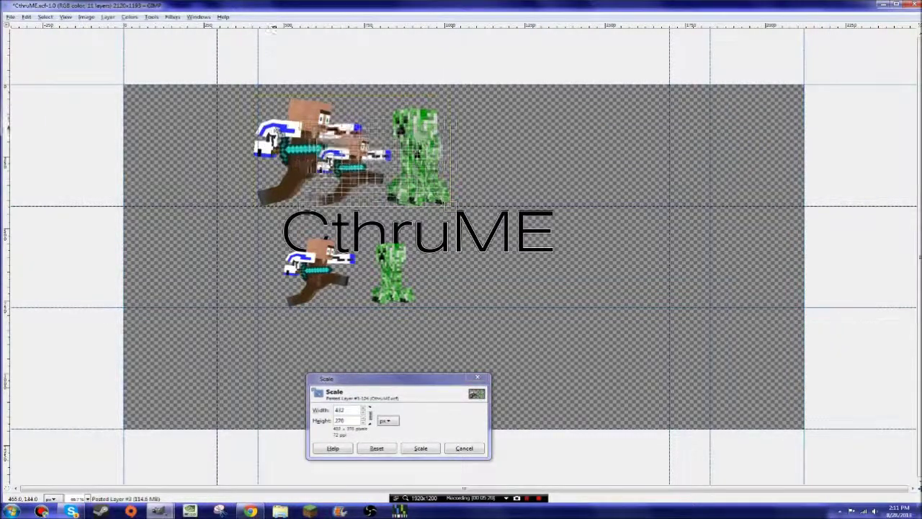
drag(273, 131, 278, 134)
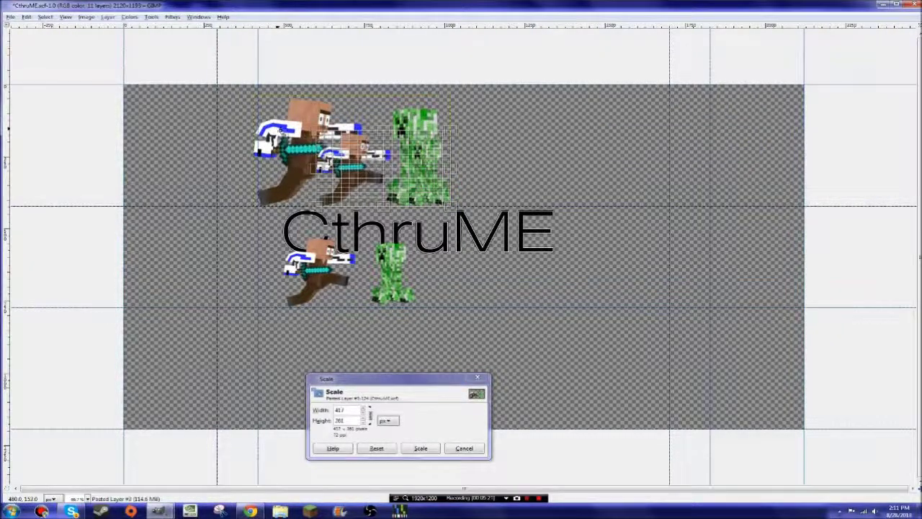
click(421, 448)
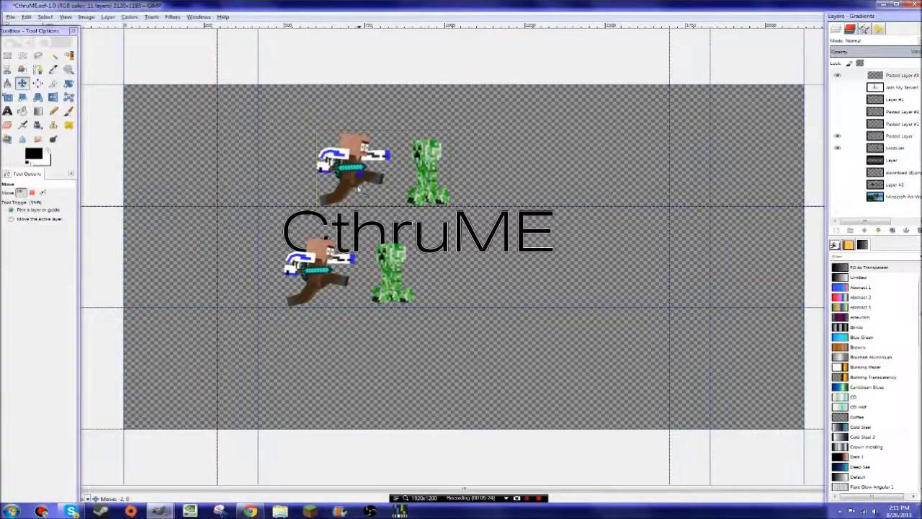
Step: Align the scaled characters over the existing pair below the title and hide the original Pasted Layer
drag(358, 189, 326, 276)
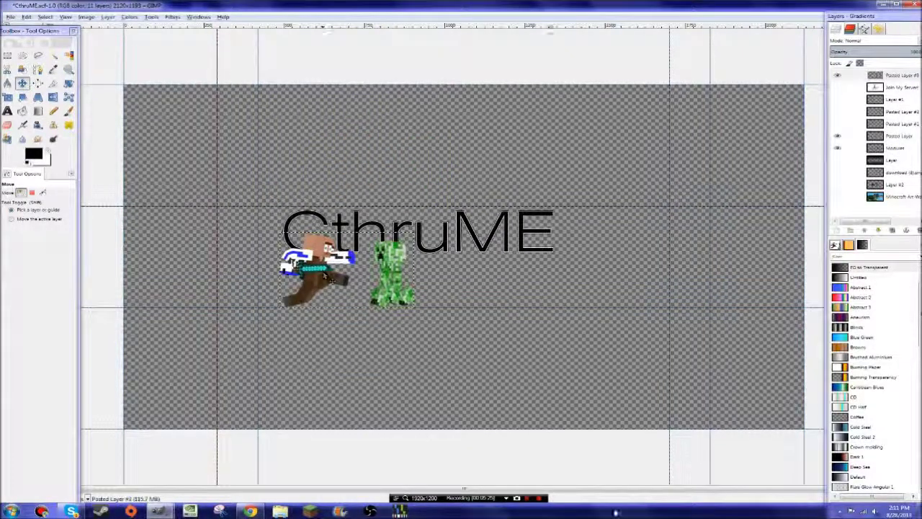
click(836, 135)
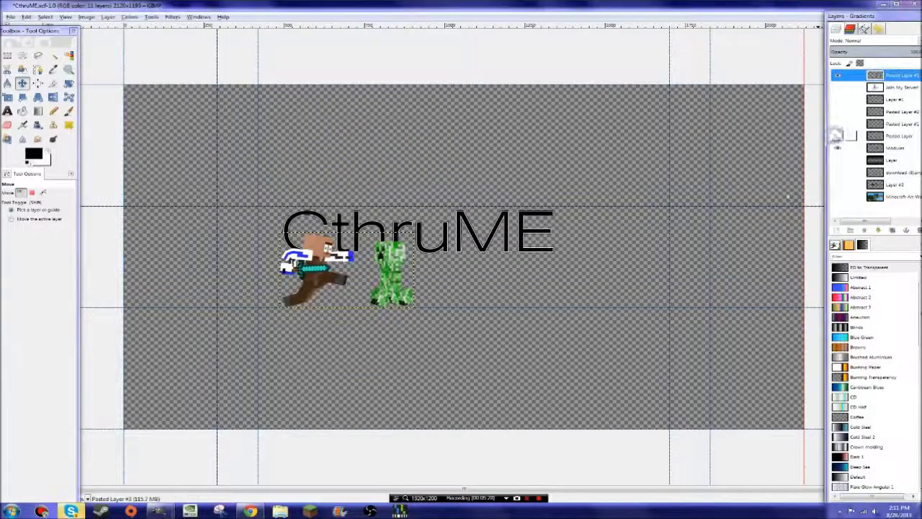
drag(382, 265, 377, 269)
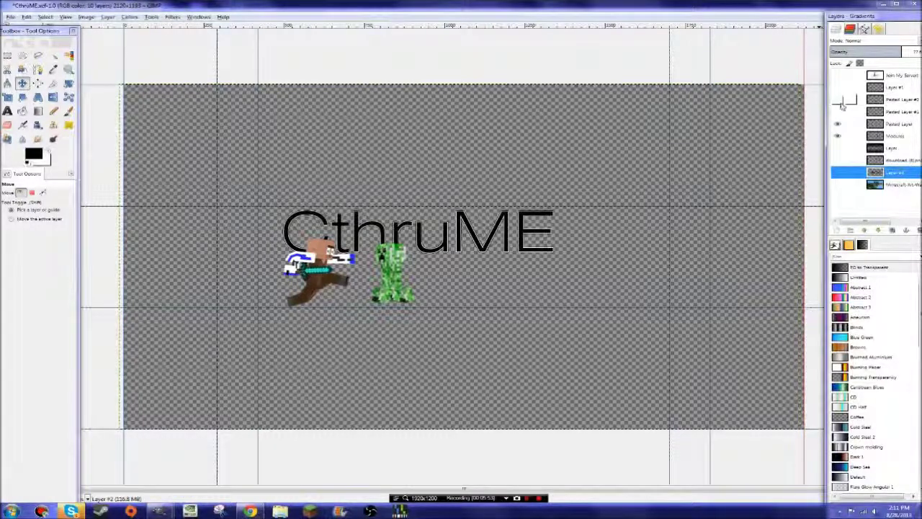
Step: Show the existing schedule text on Pasted Layer #2 for reference
click(837, 98)
click(838, 99)
click(838, 98)
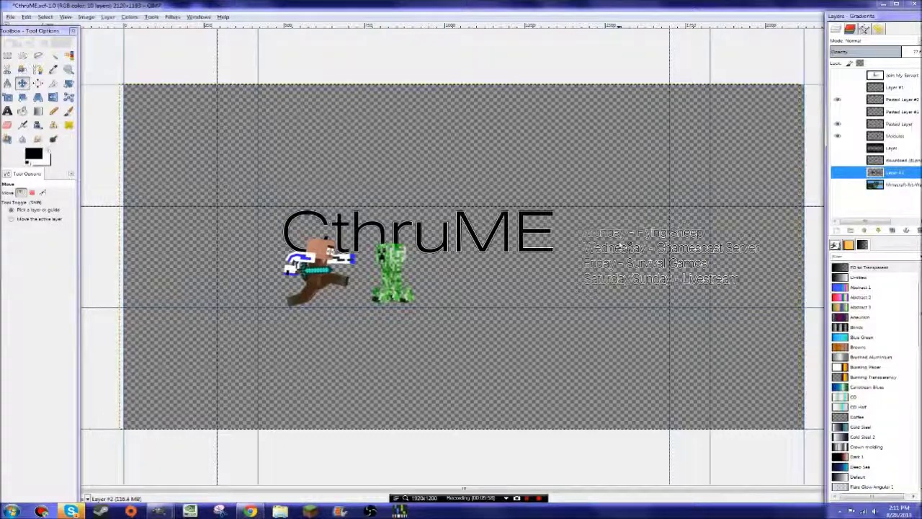
Step: Add the text "Monday" near the banner's upper right at size 52 and set its font to Malgun Gothic
click(8, 110)
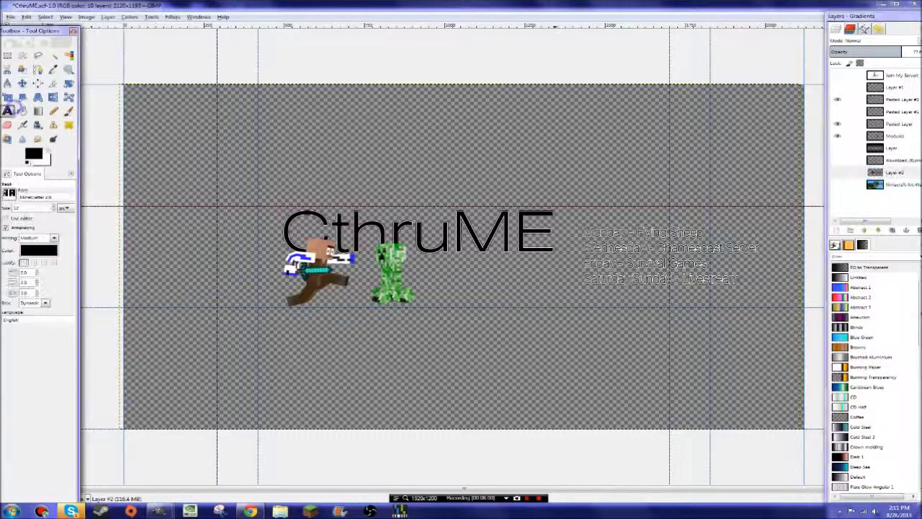
click(515, 103)
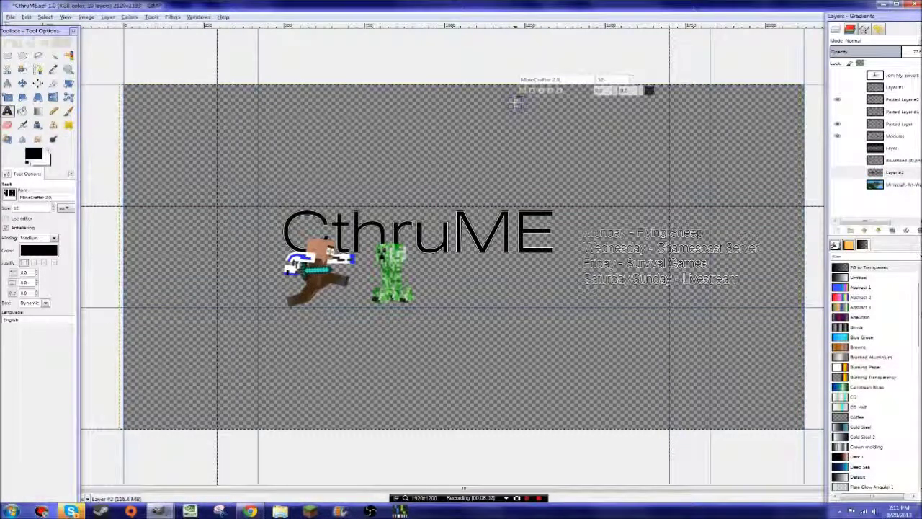
text(Monday)
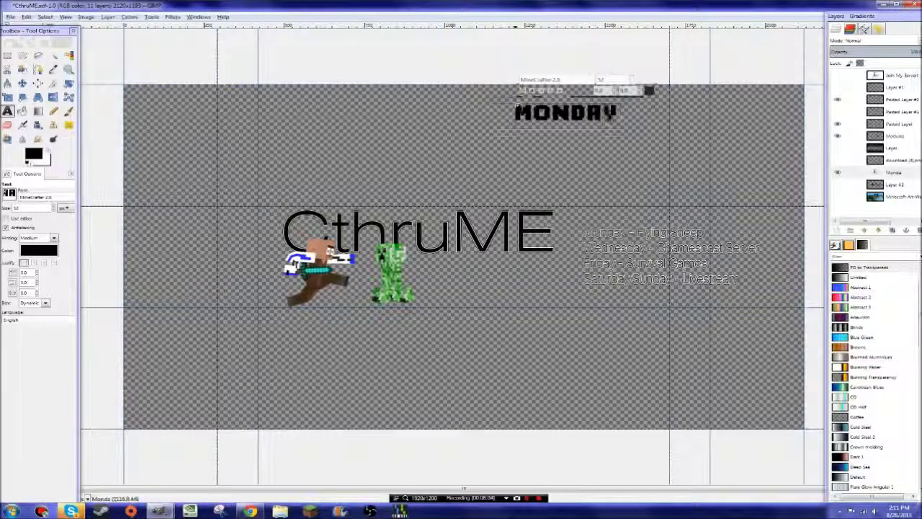
click(8, 193)
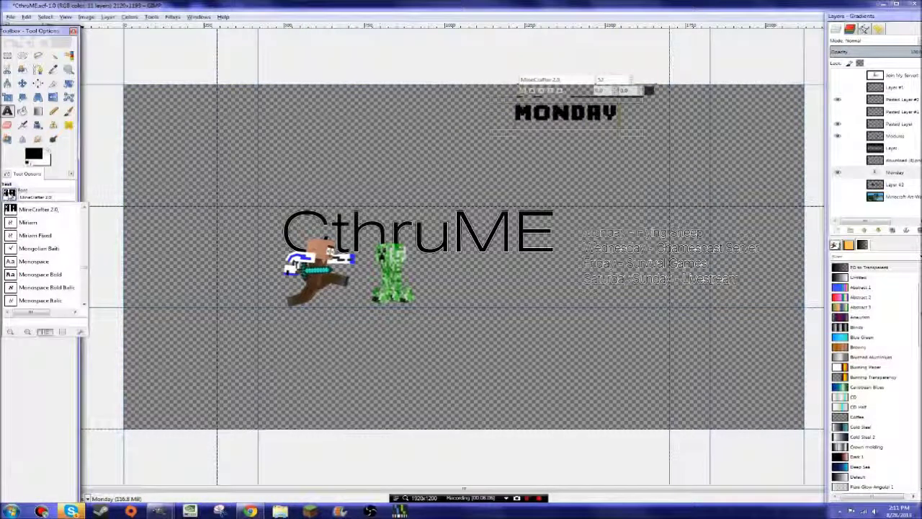
scroll(29, 252, up, 6)
click(32, 254)
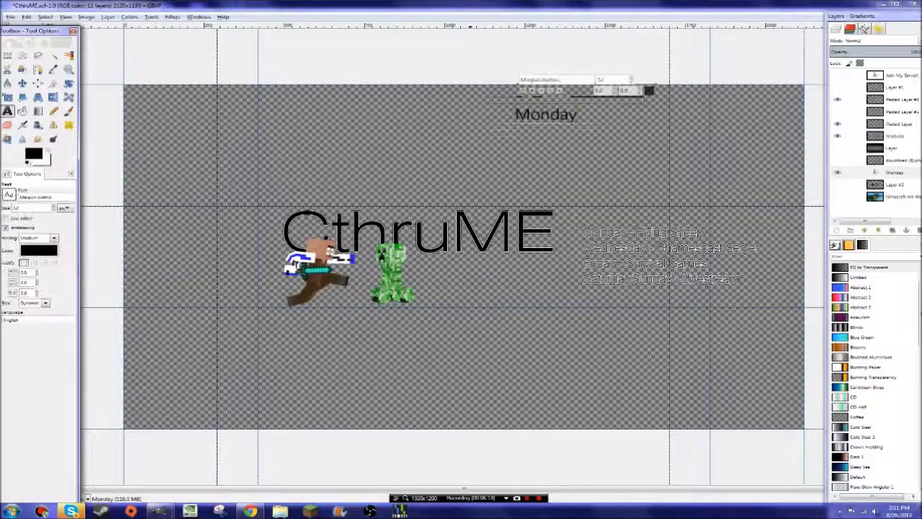
Step: Complete the schedule text with "- Flying Sheep", "Wednesday - Chamescast Server", "Friday - Survival Games" and "Saturday/Sunday - Livestream" on separate lines
text(- Flying Sheep)
key(Return)
text(Wednesday - Cha)
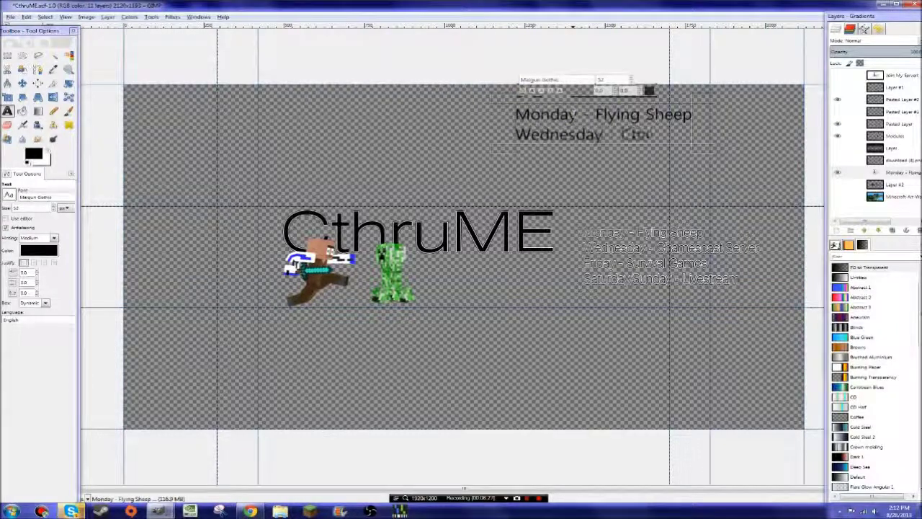
text(mescast Server)
key(Return)
text(Friday - Survival Games)
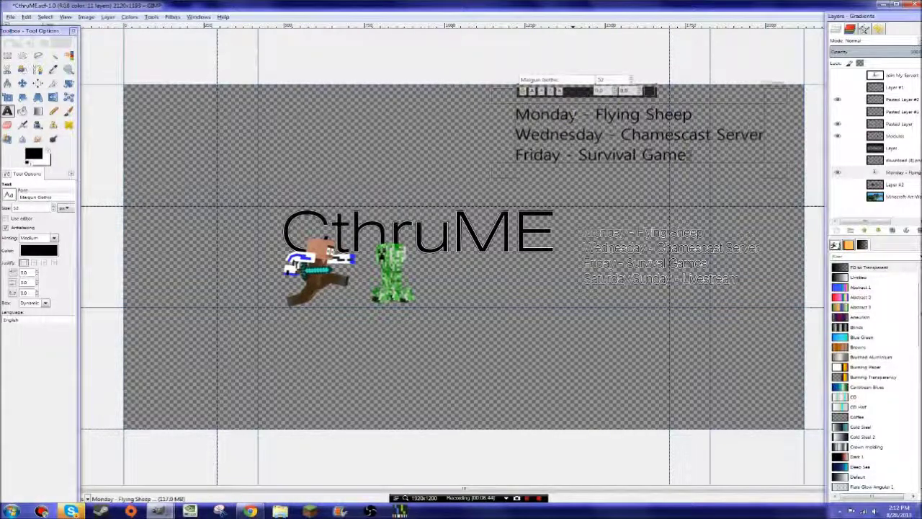
key(Return)
text(Saturday/Sunday - Livestream)
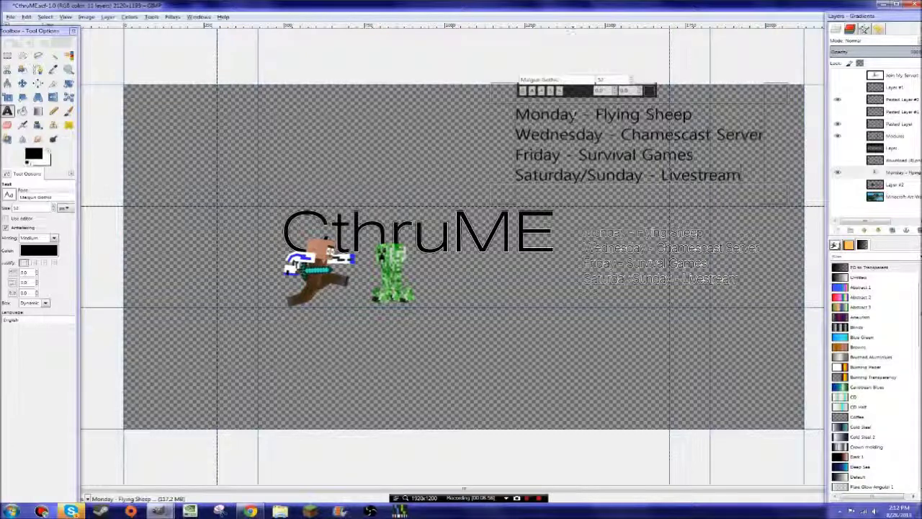
Step: Create a selection from the schedule text layer's alpha and grow it by 2 px
click(23, 83)
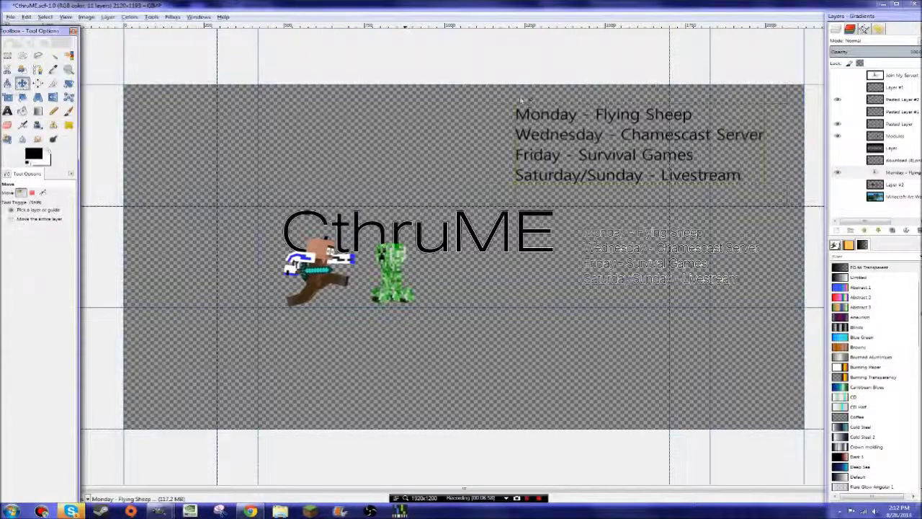
right_click(912, 171)
click(856, 425)
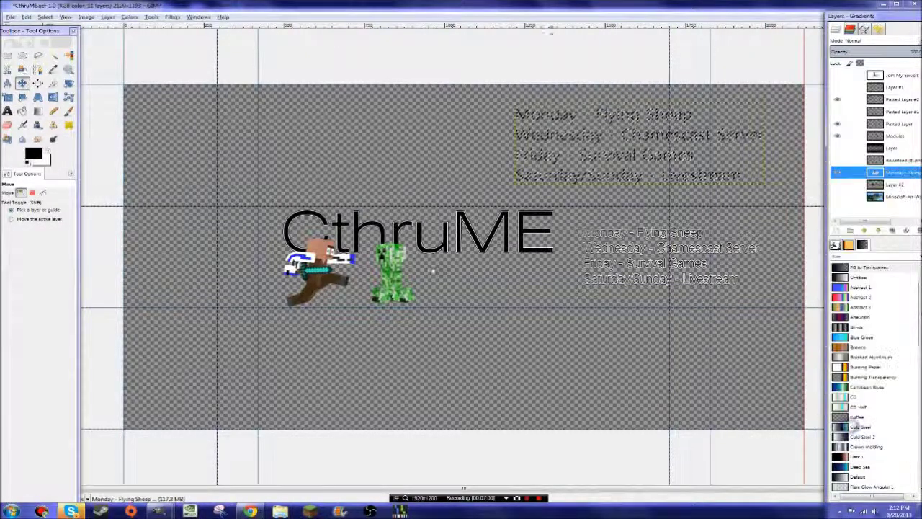
click(45, 17)
click(51, 131)
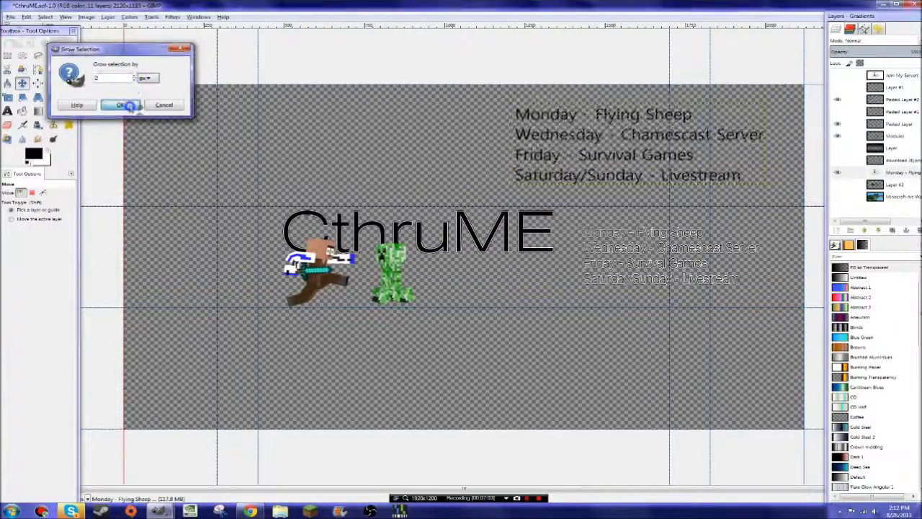
click(121, 104)
Step: Add a new transparent layer and fill the grown text selection on it with white
click(836, 229)
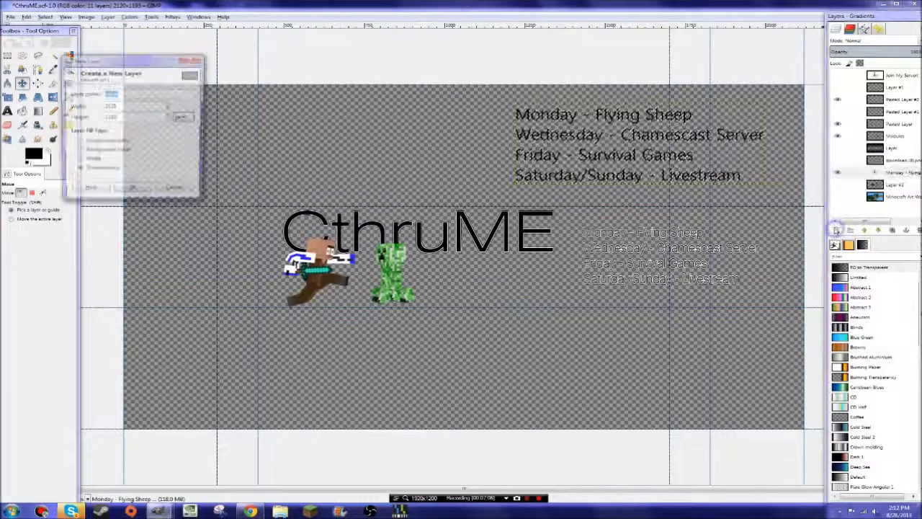
click(131, 192)
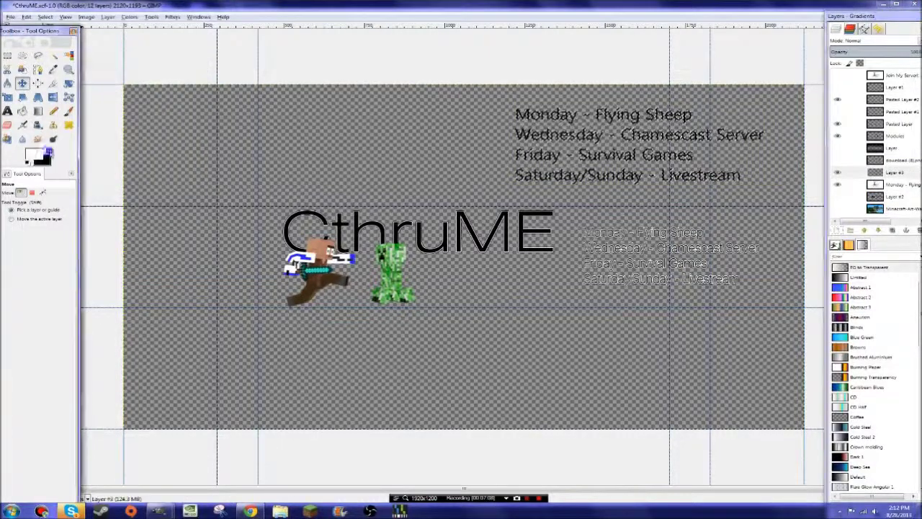
click(48, 148)
click(22, 110)
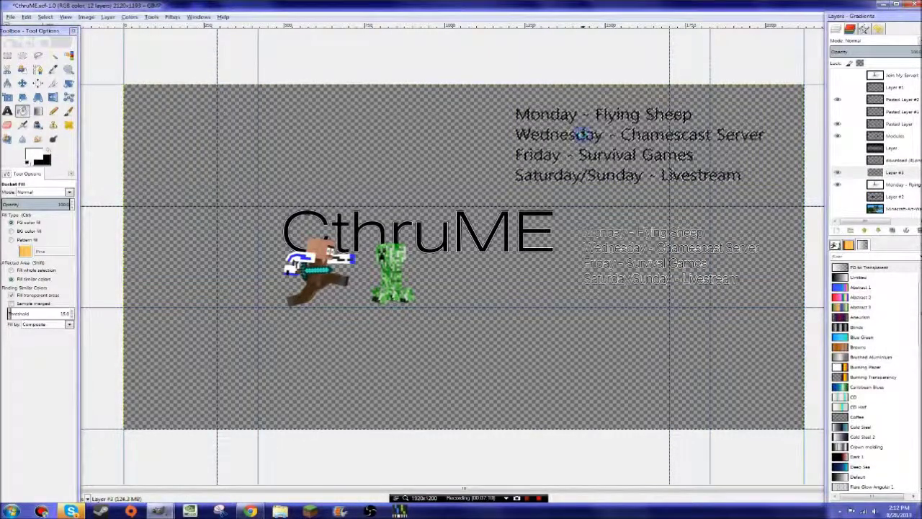
Step: Grow the text selection further and fill it with black on another new transparent layer
click(45, 17)
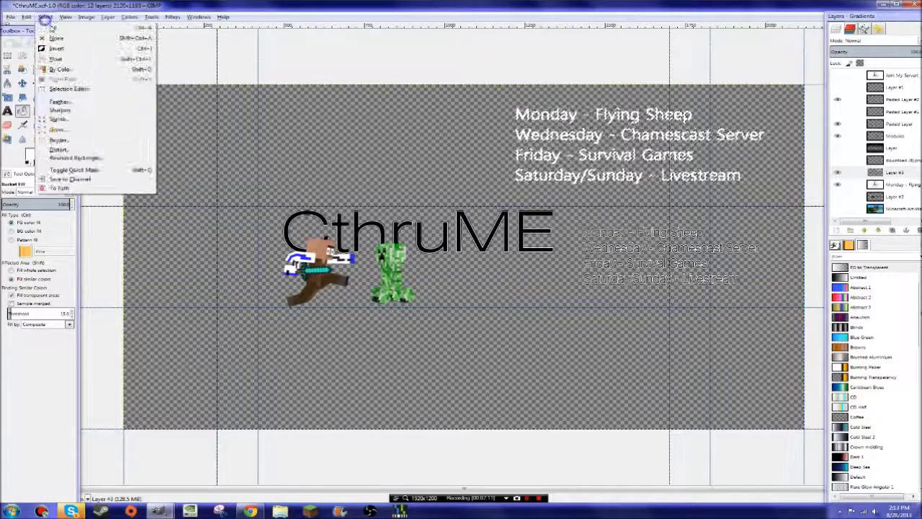
click(58, 128)
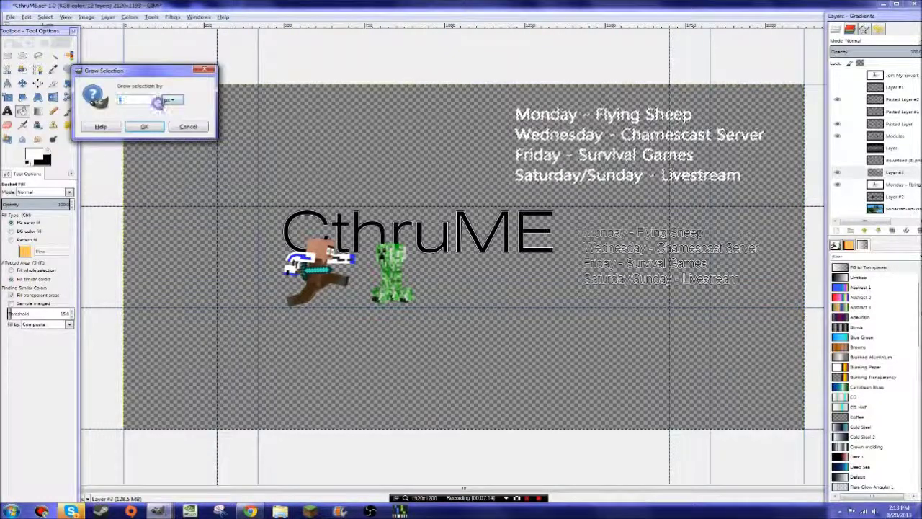
click(144, 126)
click(48, 149)
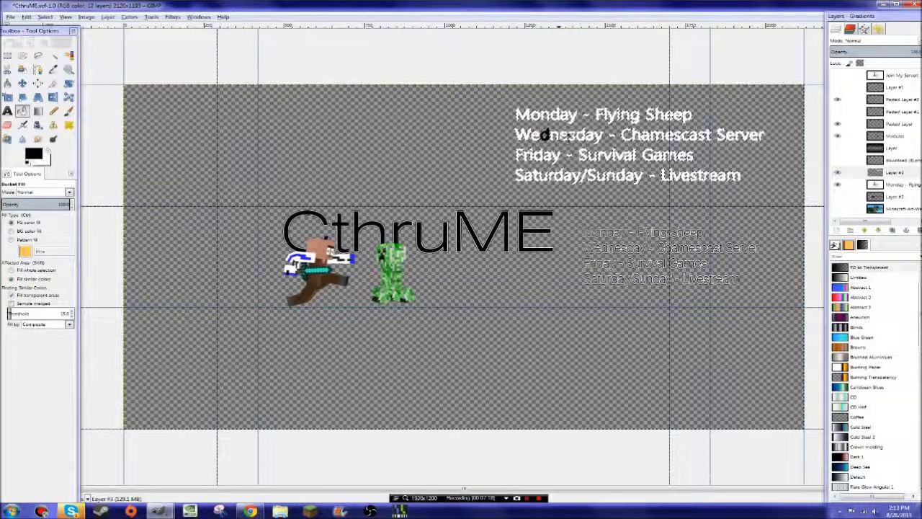
click(837, 231)
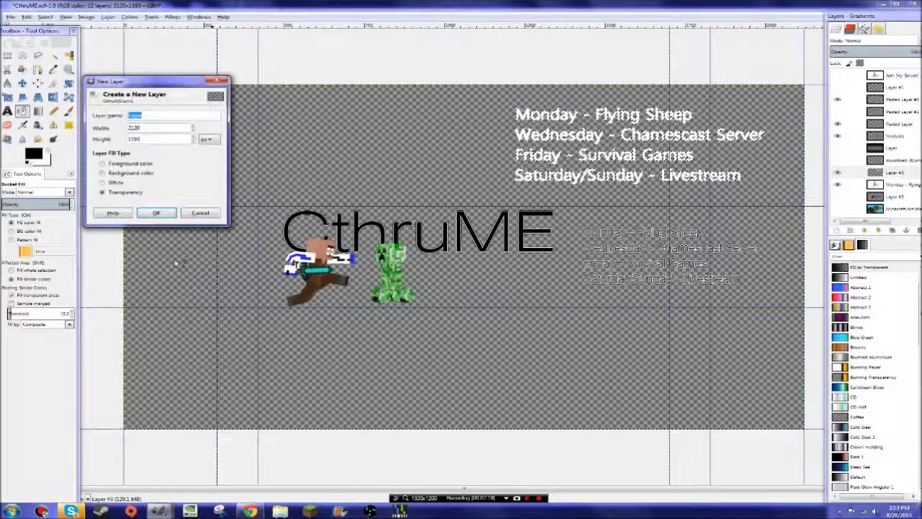
click(164, 210)
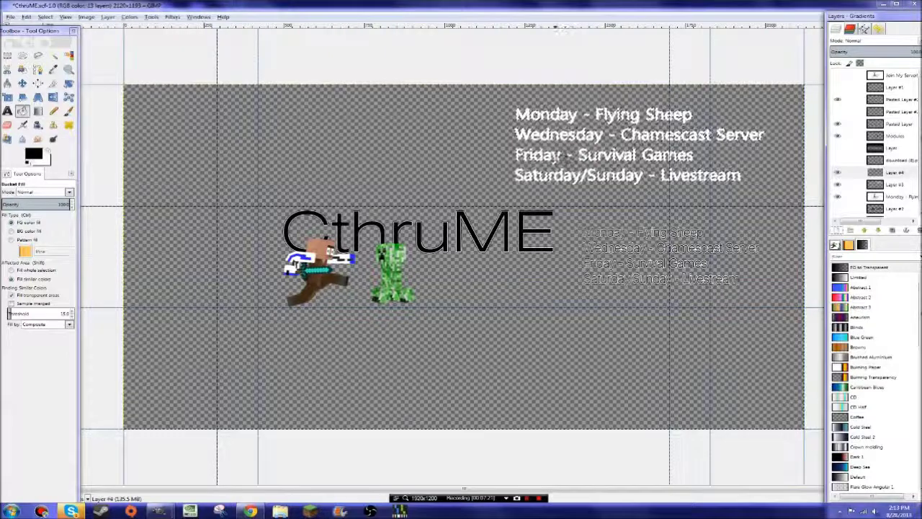
click(557, 157)
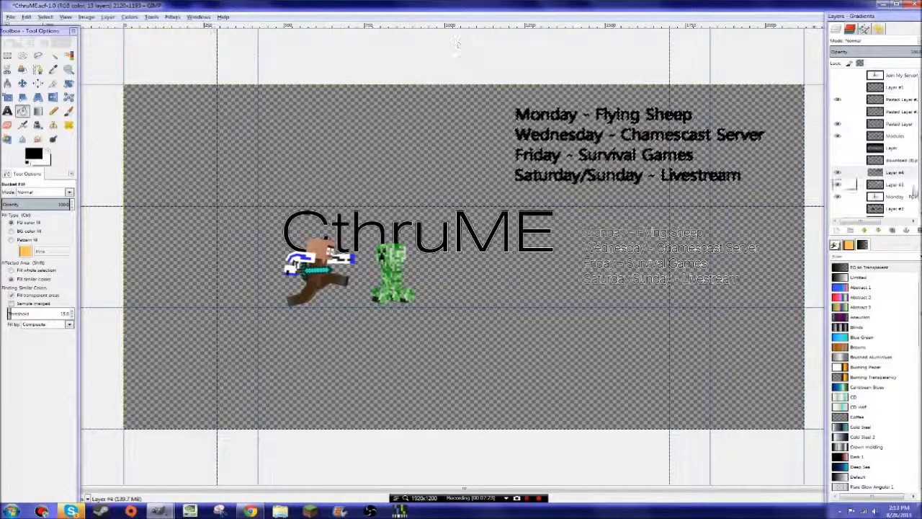
Step: Reorder the schedule layers with the text above the white outline and the black outline beneath, and clear the selection
mouse_move(896, 173)
mouse_down()
mouse_move(905, 204)
mouse_move(900, 187)
mouse_up()
click(43, 17)
click(47, 37)
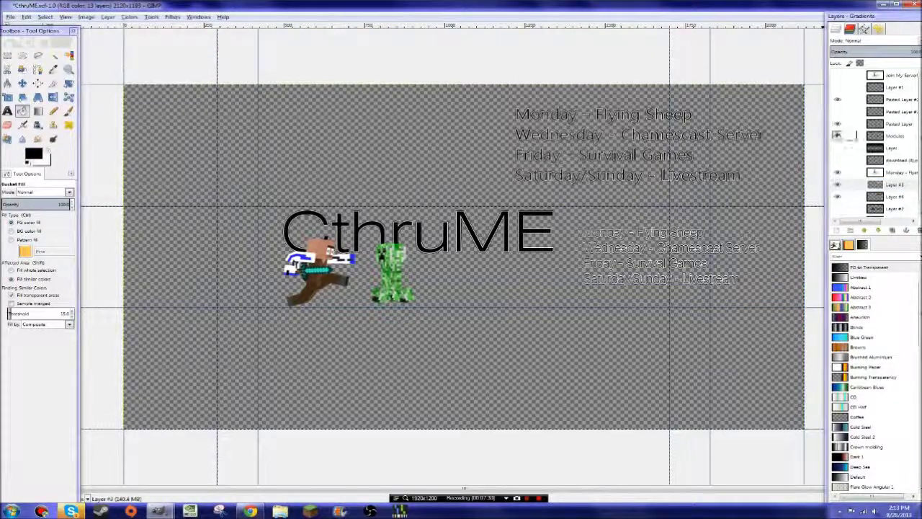
Step: Hide the Modules, Pasted Layer and Pasted Layer #2 layers, and merge the visible schedule text and outline layers
click(837, 135)
click(838, 124)
click(837, 99)
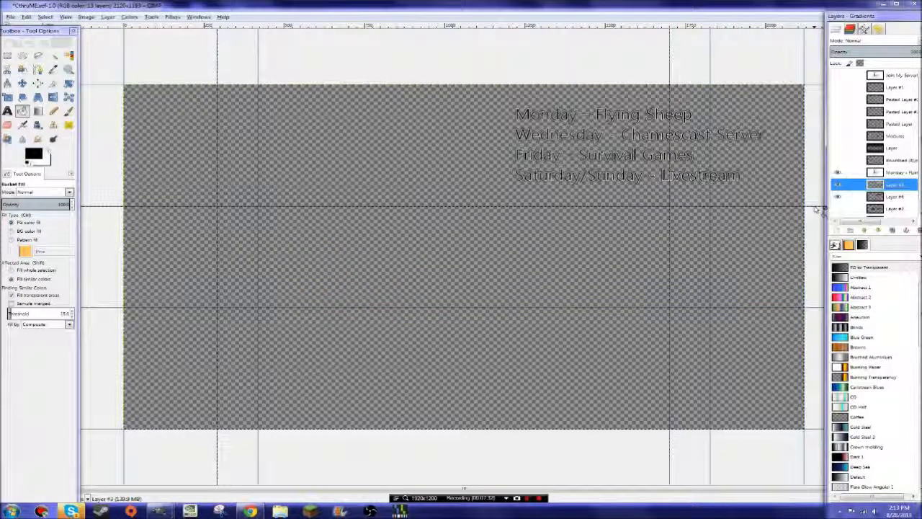
key(ctrl+m)
click(169, 199)
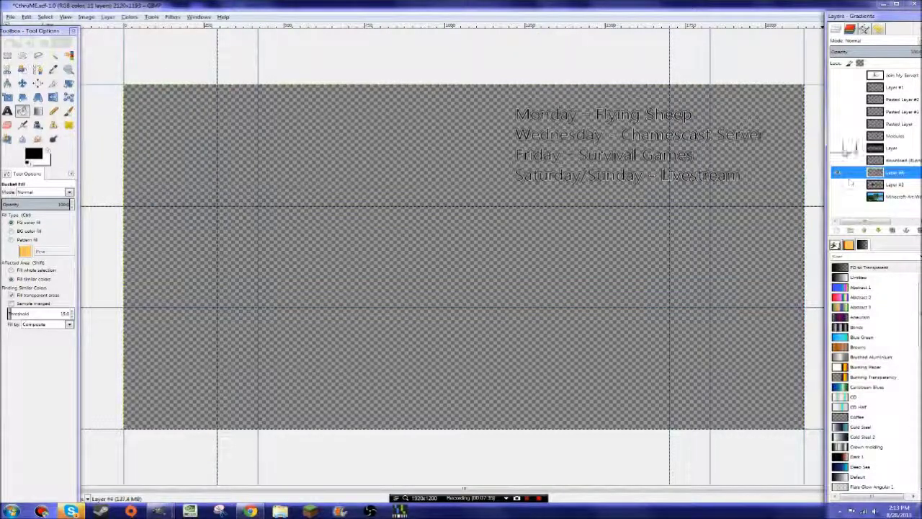
Step: Show the Modules title and Pasted Layer characters again, and activate the Move tool
click(838, 135)
click(838, 123)
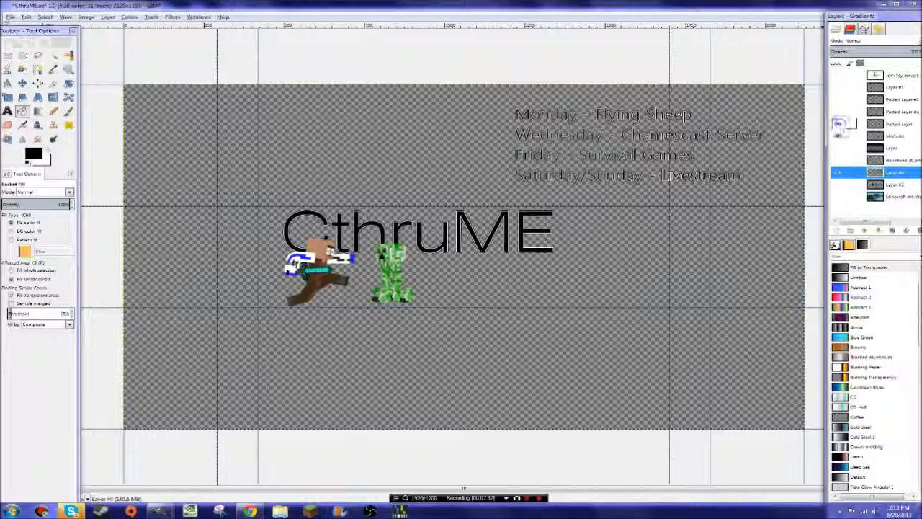
key(m)
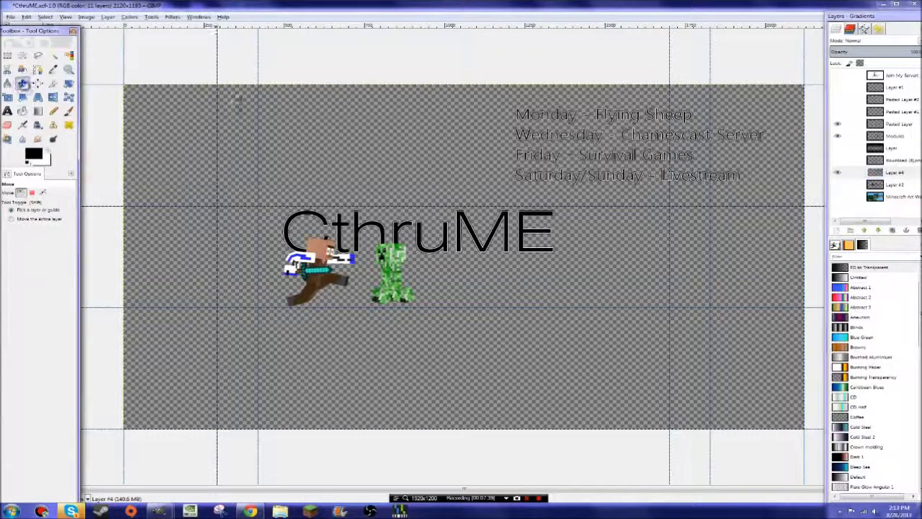
Step: Scale the schedule layer down proportionally to about 1420 × 799 px and position its text beside the CthruME title
drag(557, 156, 610, 267)
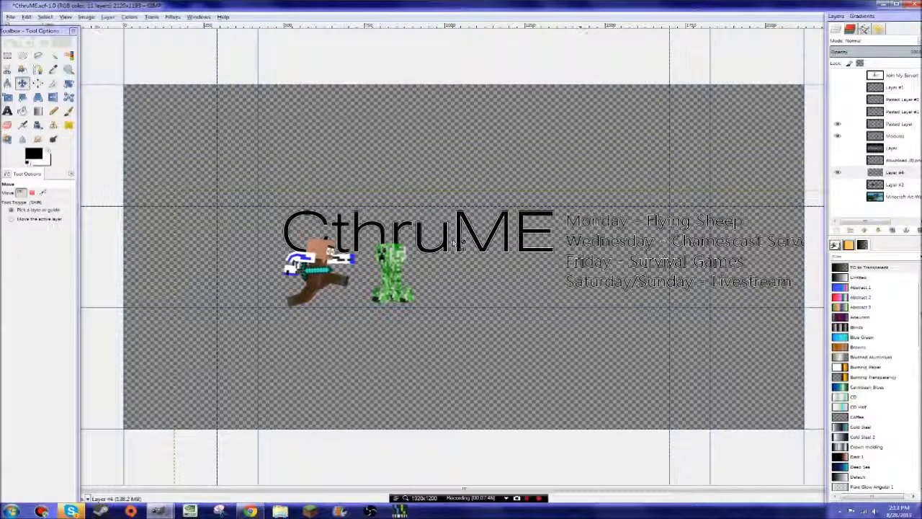
click(8, 97)
click(630, 234)
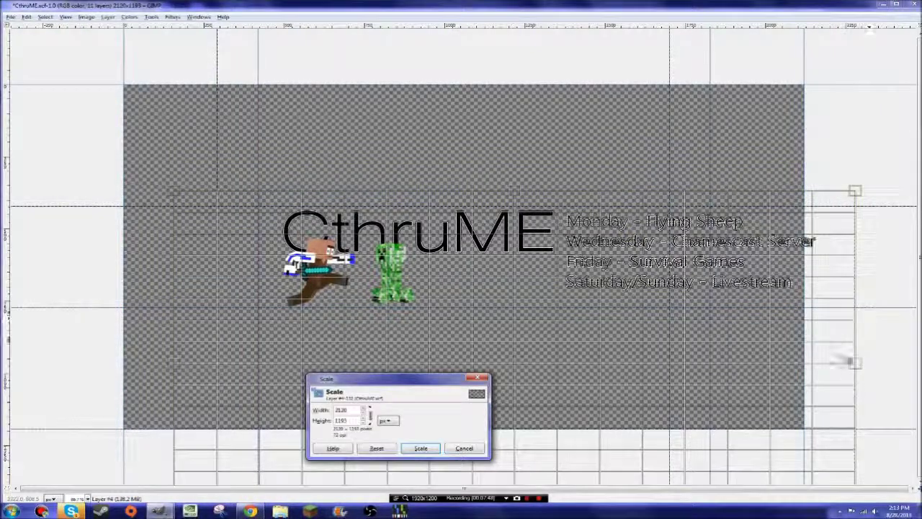
drag(847, 363, 637, 367)
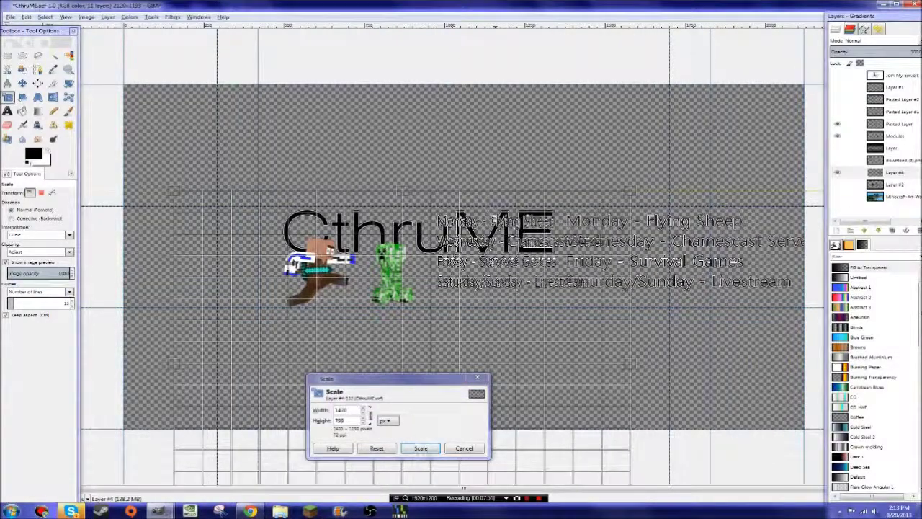
click(421, 449)
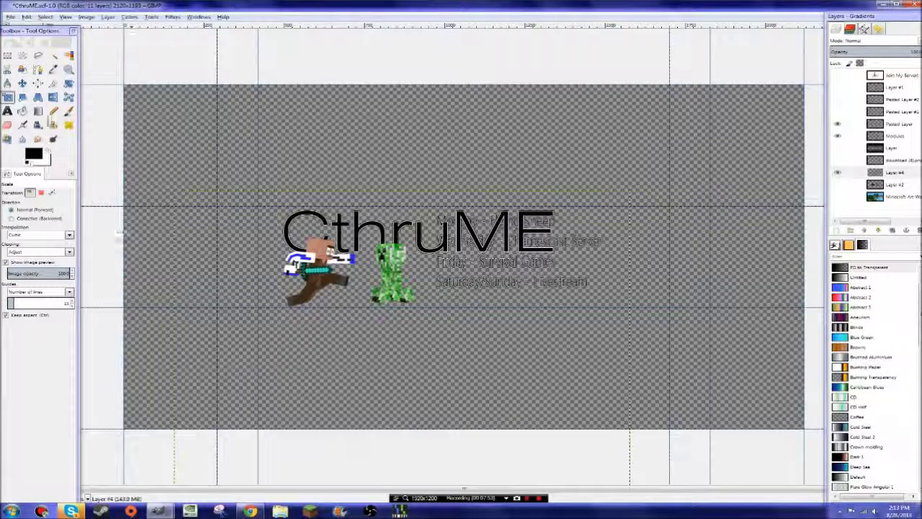
click(22, 83)
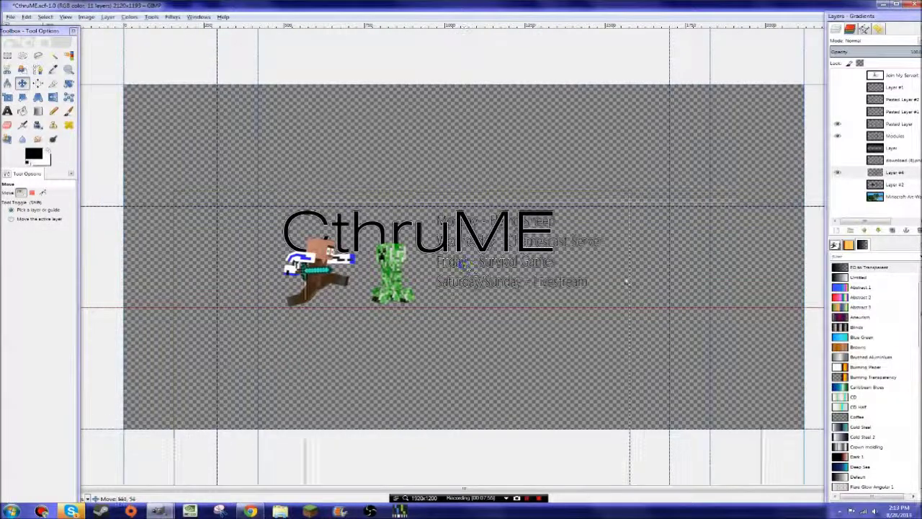
drag(461, 268, 620, 267)
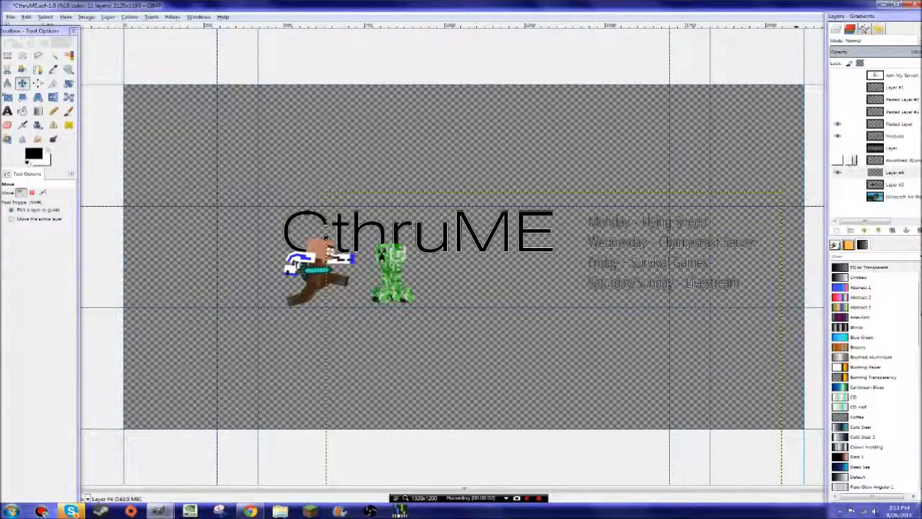
Step: Show the upside-down character layer, download (8).png, and leave Pasted Layer #1 and Pasted Layer #2 hidden
click(838, 160)
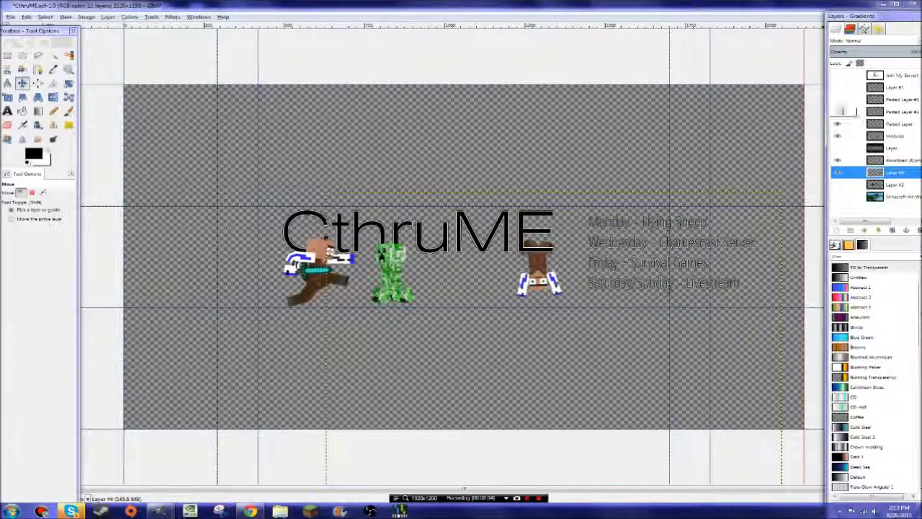
click(838, 99)
click(838, 100)
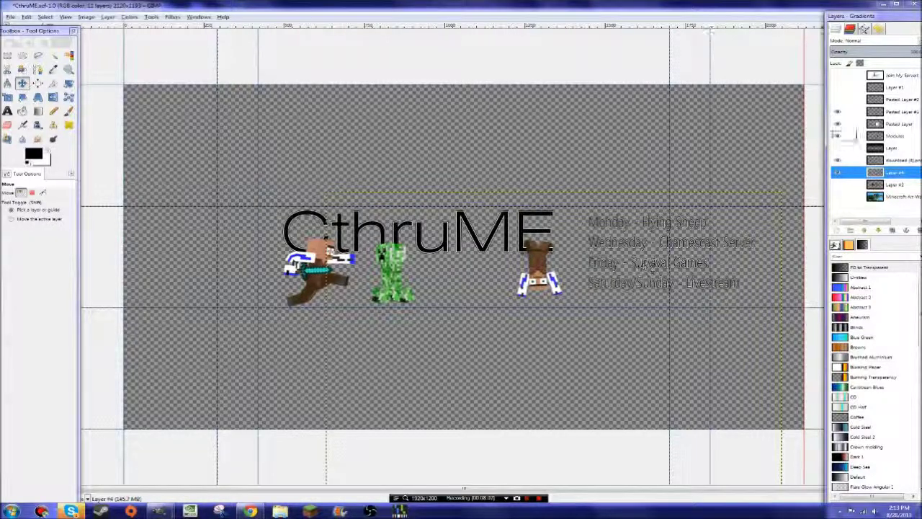
click(838, 111)
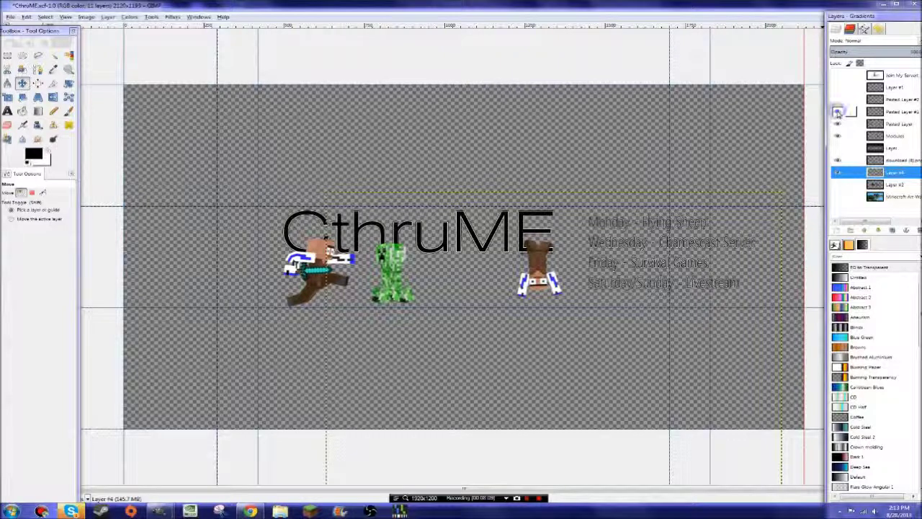
click(838, 111)
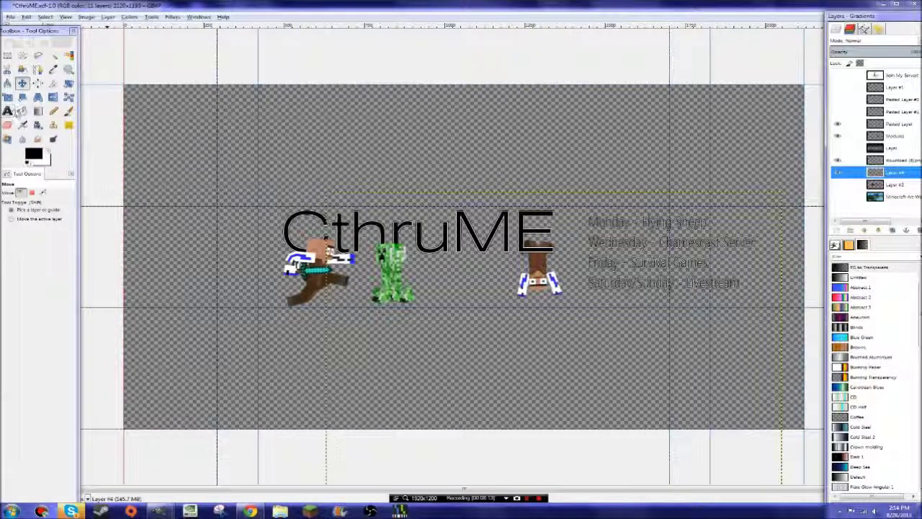
Step: Move the upside-down character straight down so that its legs clear the final E of the title
click(68, 69)
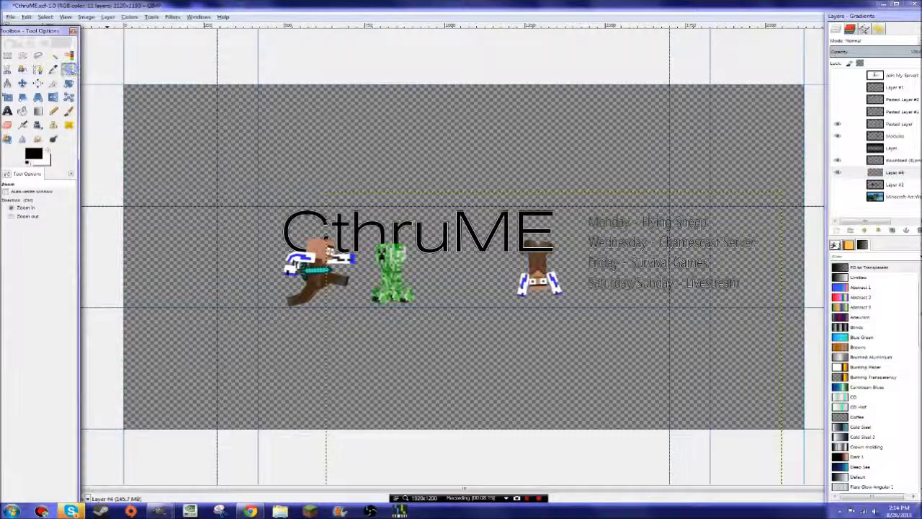
click(12, 208)
click(9, 192)
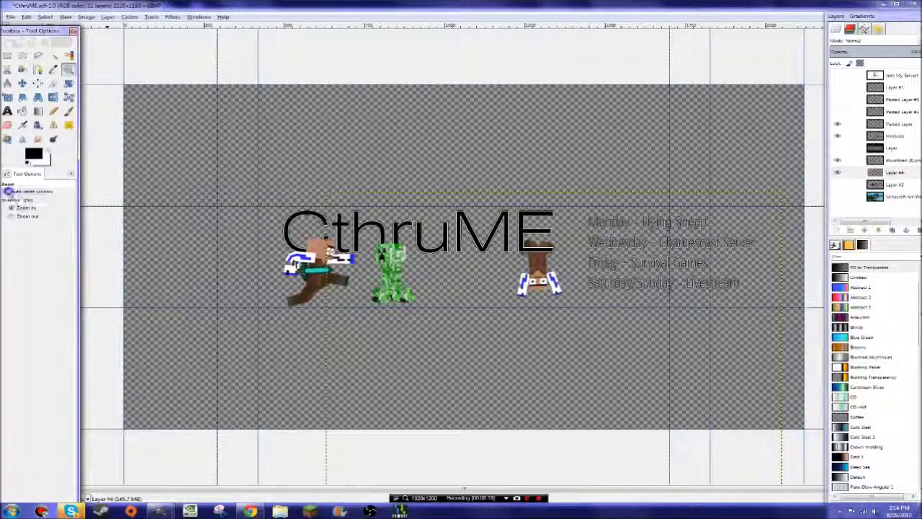
drag(484, 234, 592, 302)
key(m)
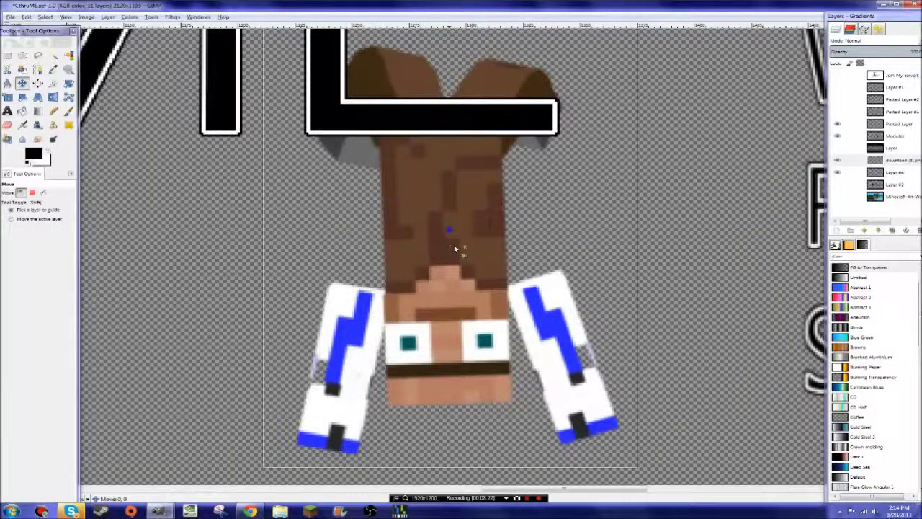
drag(454, 245, 453, 328)
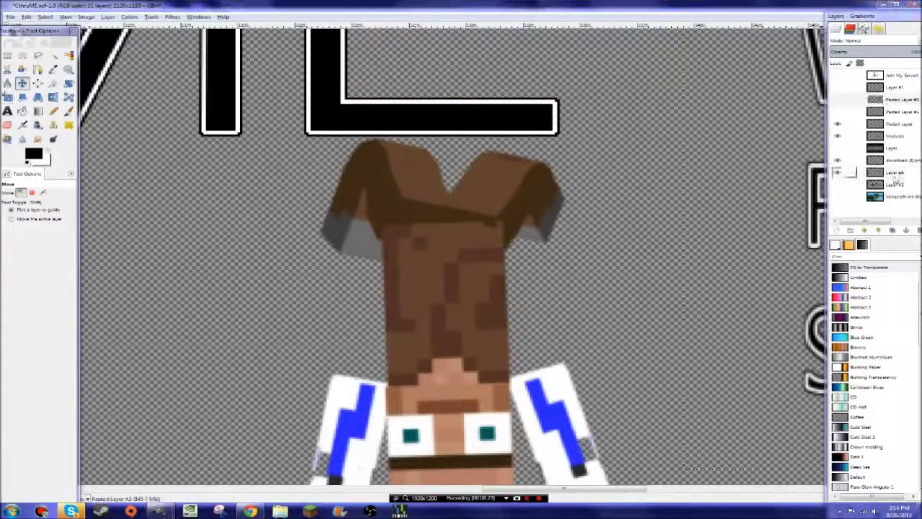
Step: Find and select the upside-down character's layer, download (8).png, checking it by switching its visibility off and on
click(888, 113)
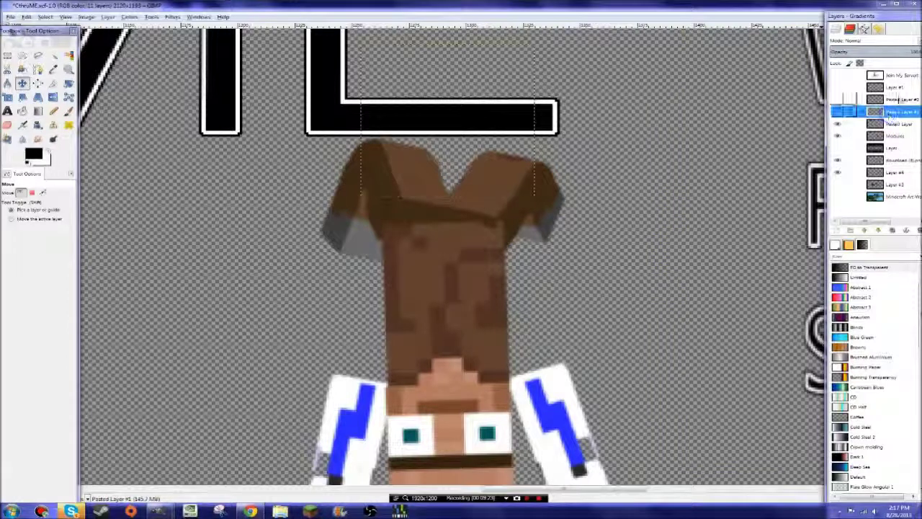
click(896, 98)
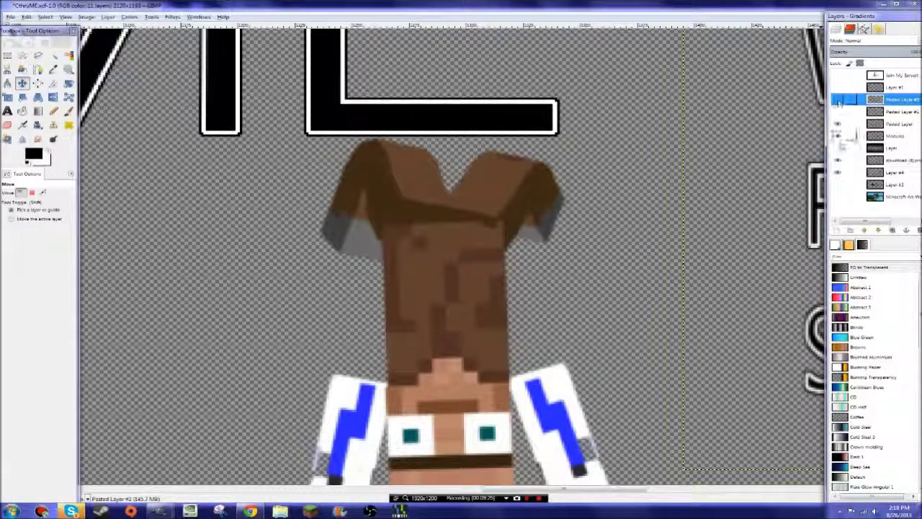
click(854, 124)
click(833, 124)
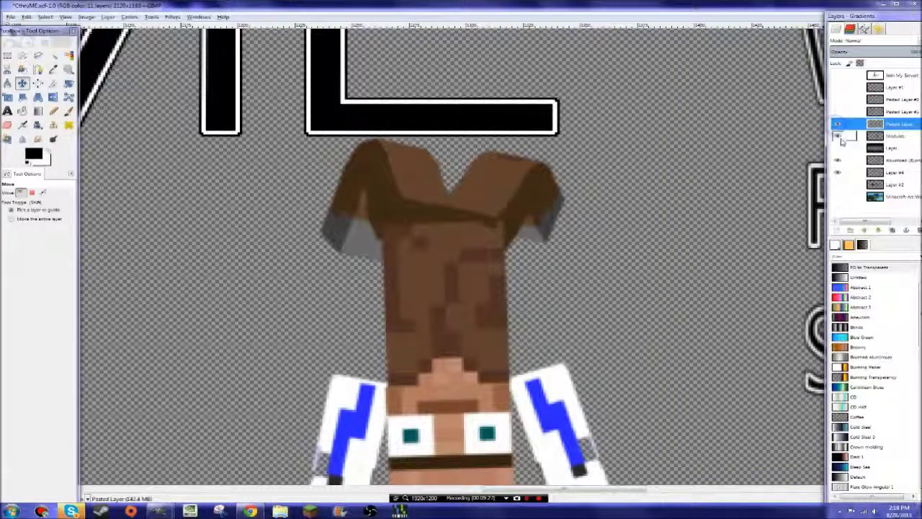
click(902, 136)
click(891, 161)
click(837, 160)
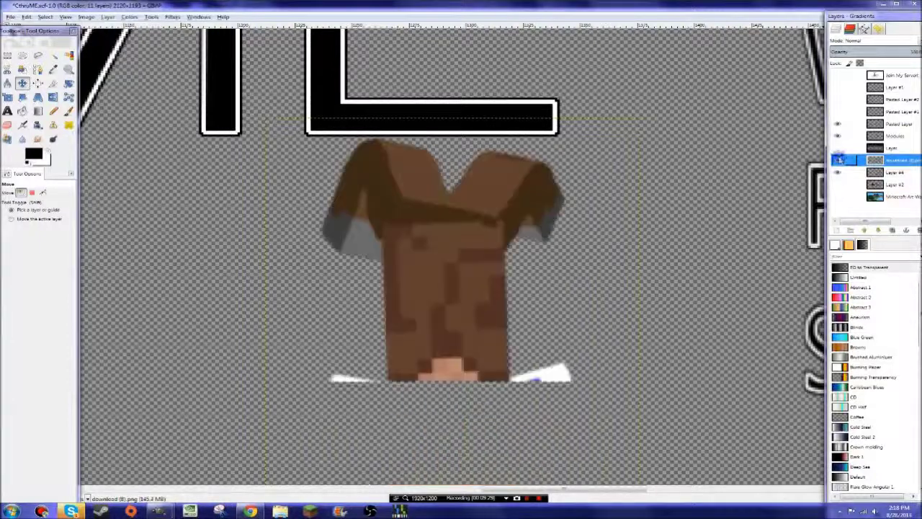
click(837, 160)
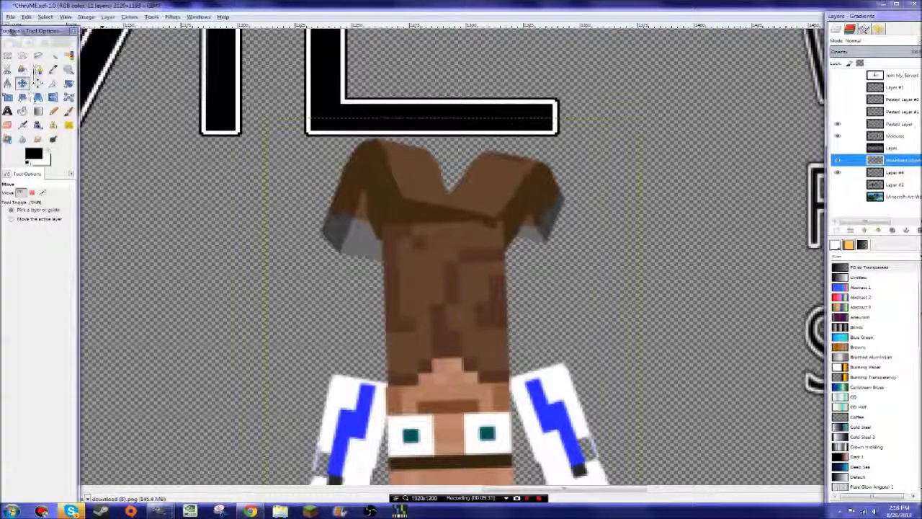
Step: Outline the character's bent legs and the adjoining part of its body with a closed Free Select selection
click(38, 54)
click(386, 291)
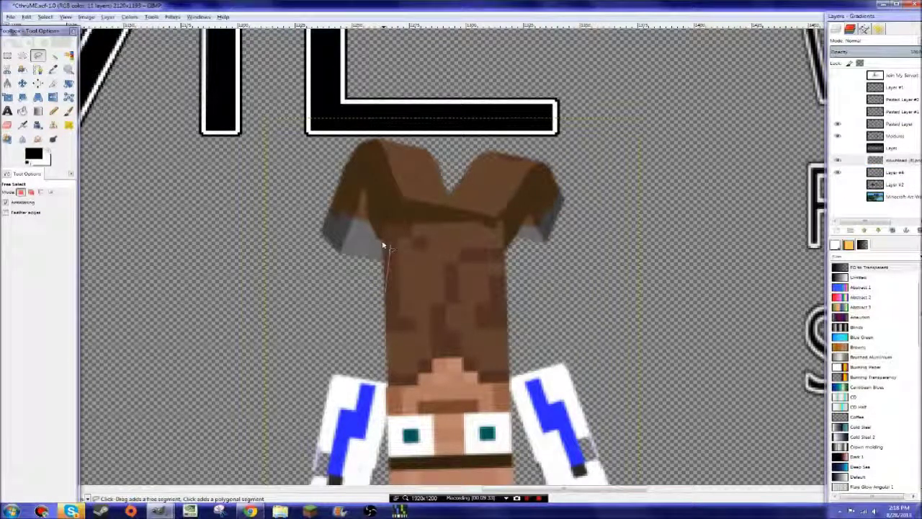
mouse_move(383, 246)
mouse_down()
mouse_move(364, 193)
mouse_move(387, 171)
mouse_move(373, 142)
mouse_move(430, 151)
mouse_move(451, 199)
mouse_move(486, 154)
mouse_up()
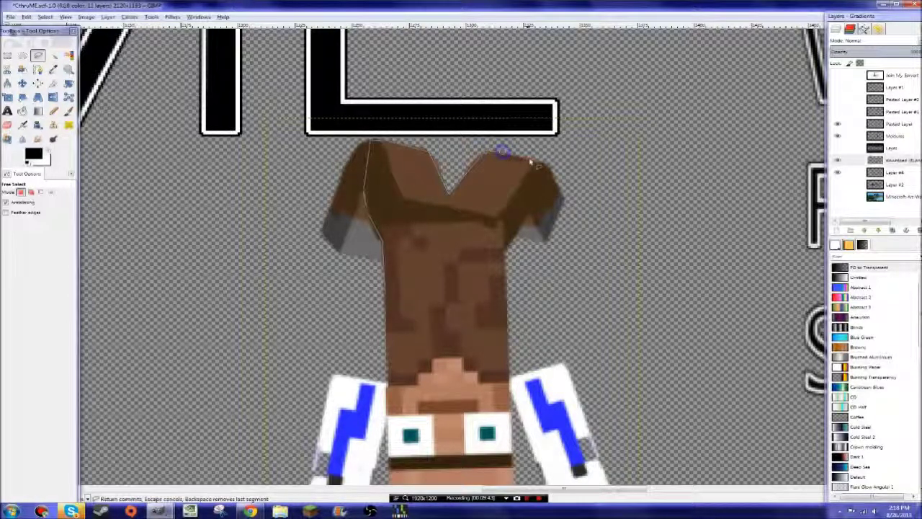
drag(552, 190, 528, 216)
click(505, 247)
click(506, 291)
key(Return)
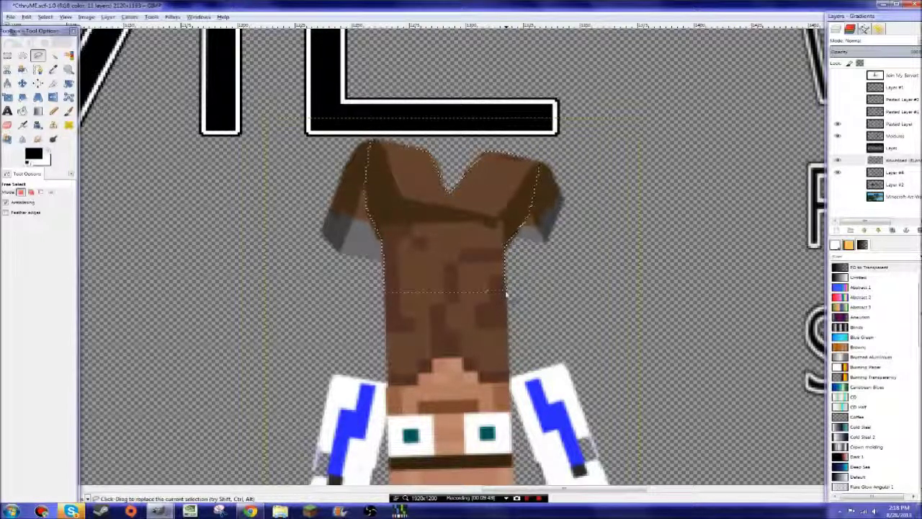
Step: Copy the selected leg area and paste it as a new layer
key(ctrl+c)
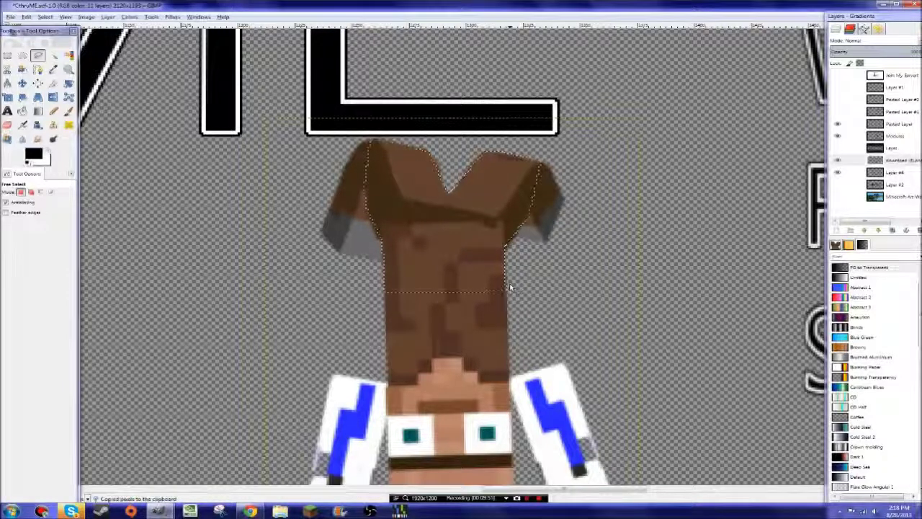
key(ctrl+v)
click(837, 230)
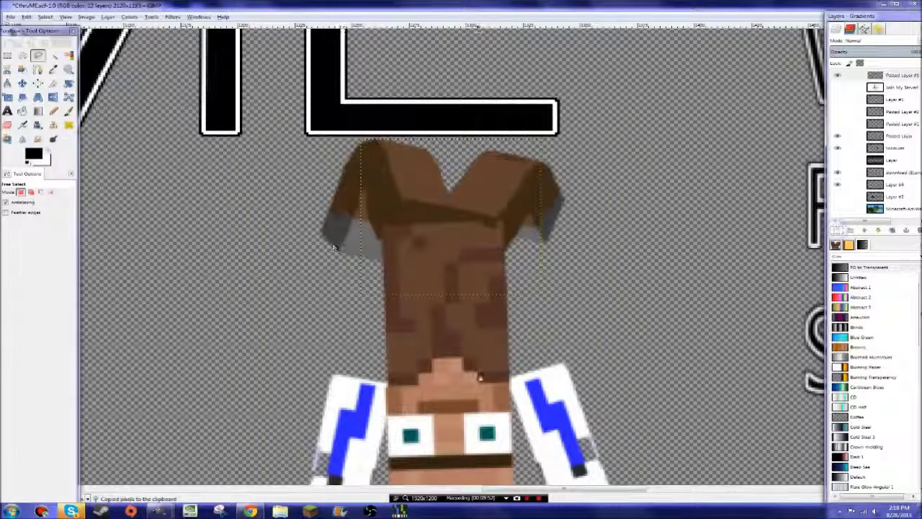
Step: Move the character back up over the title's E and align the pasted leg piece over it, in front of the letter
key(m)
drag(412, 333, 411, 253)
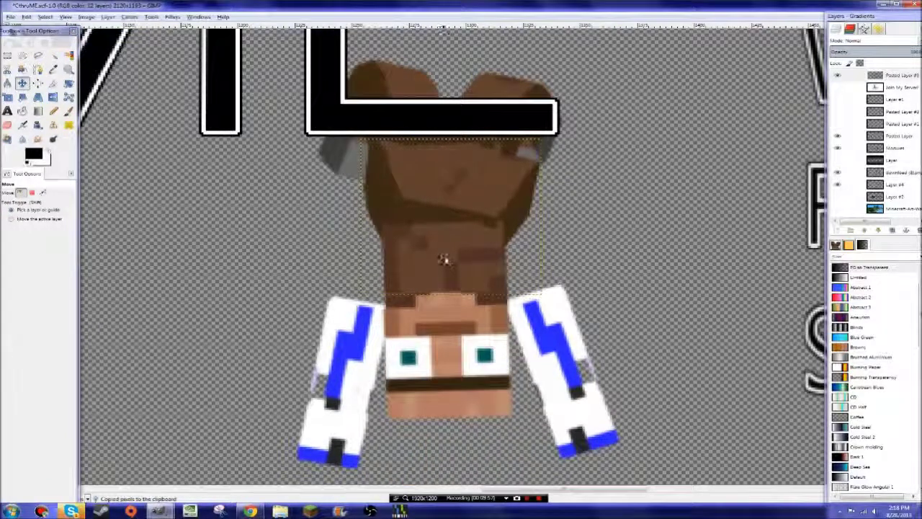
drag(447, 224, 442, 181)
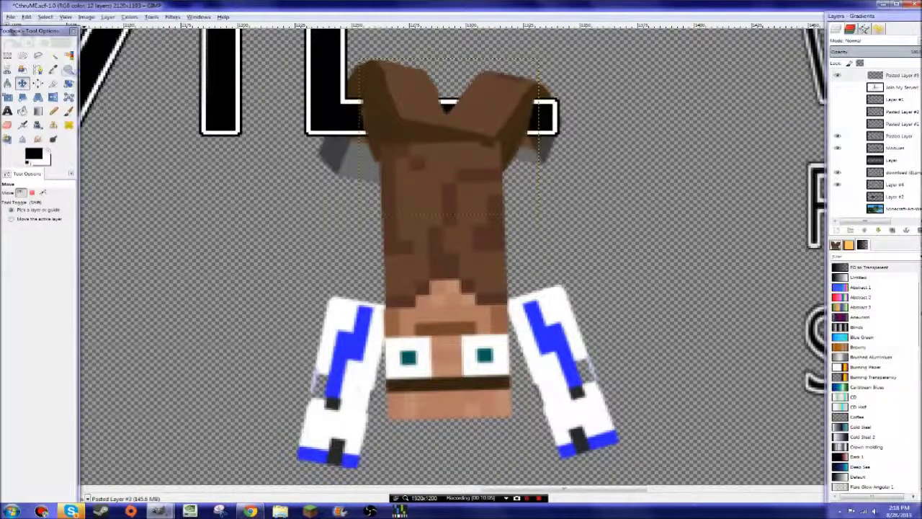
Step: Show the Join My Server! text layer on the full banner
click(68, 69)
click(219, 222)
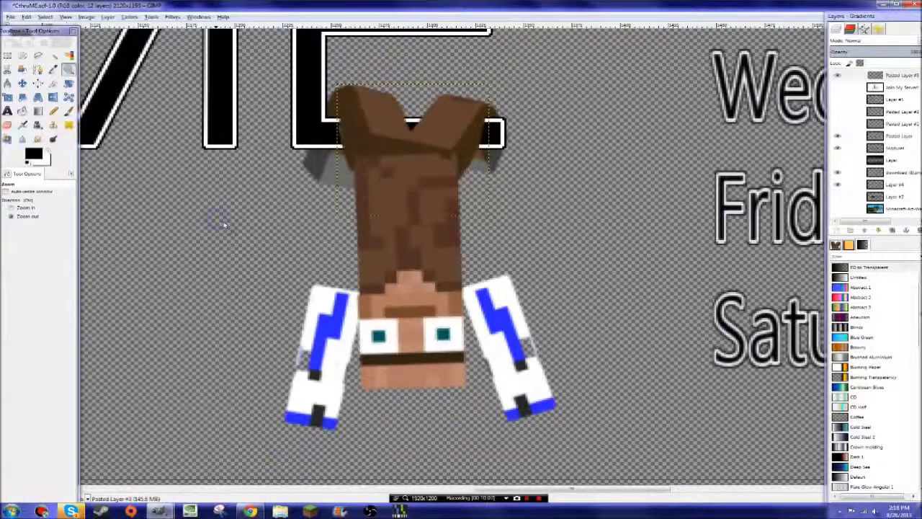
click(224, 224)
click(224, 223)
click(224, 223)
click(237, 375)
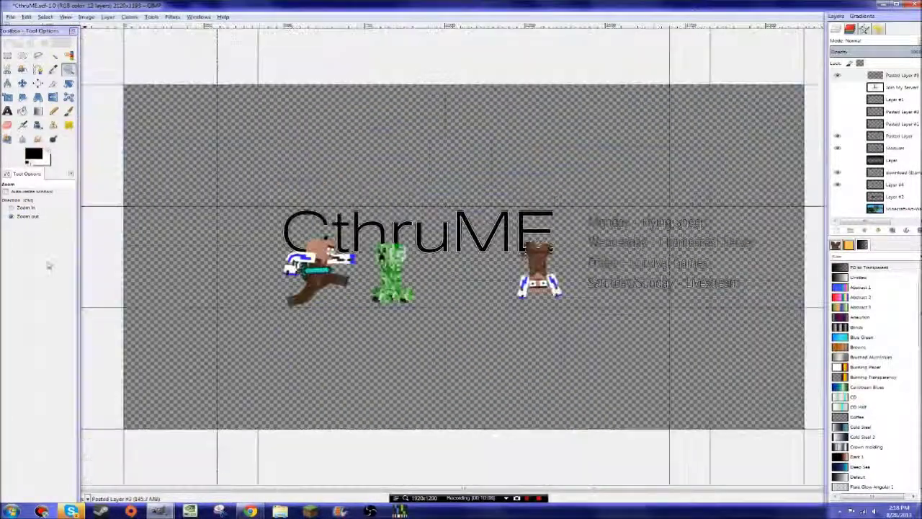
click(894, 124)
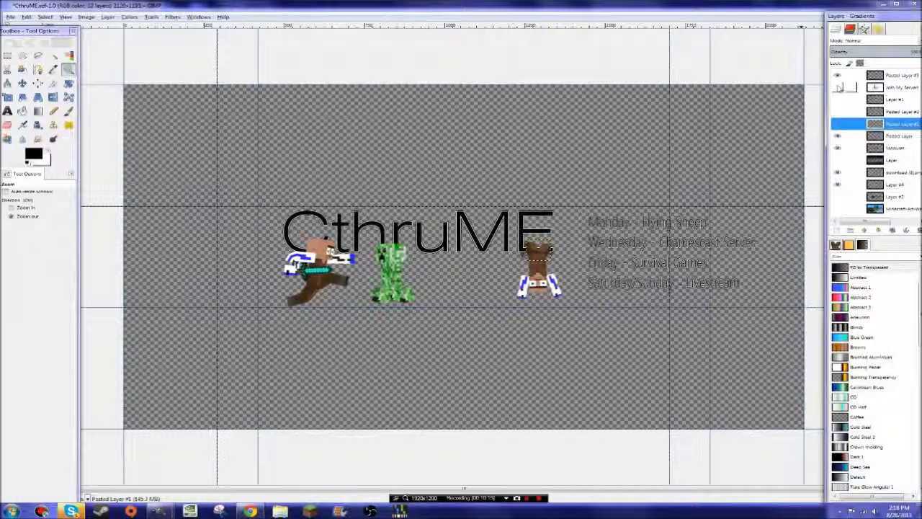
click(838, 87)
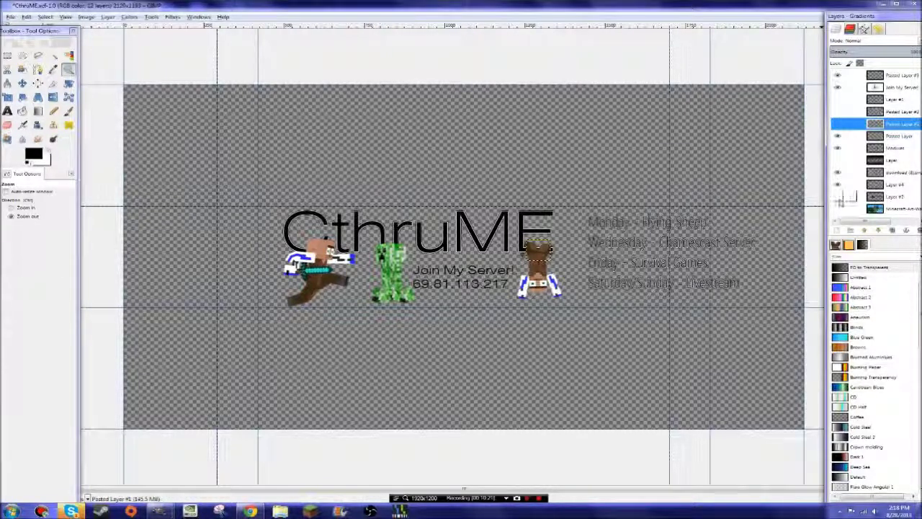
Step: Switch the drop-shadow layer above the Minecraft background on and off to compare, leave it shown, and select Pasted Layer #2
click(838, 196)
click(839, 197)
click(839, 198)
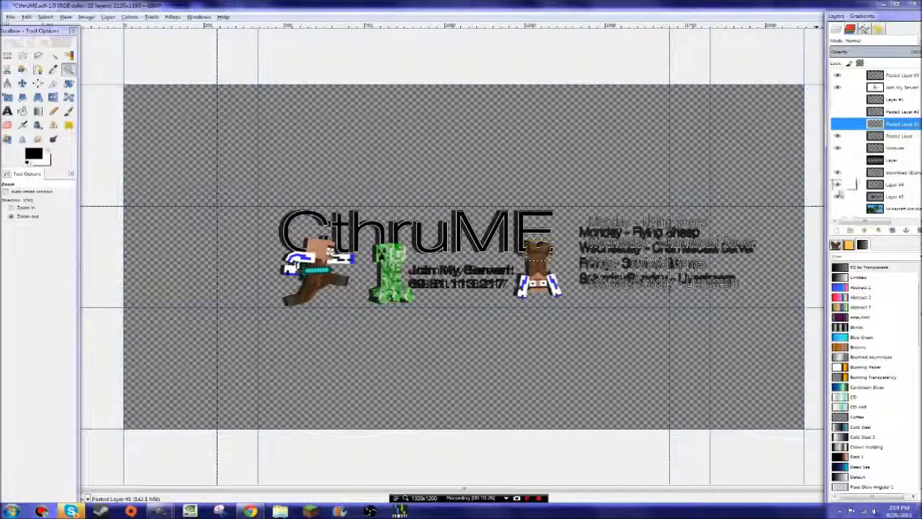
click(836, 198)
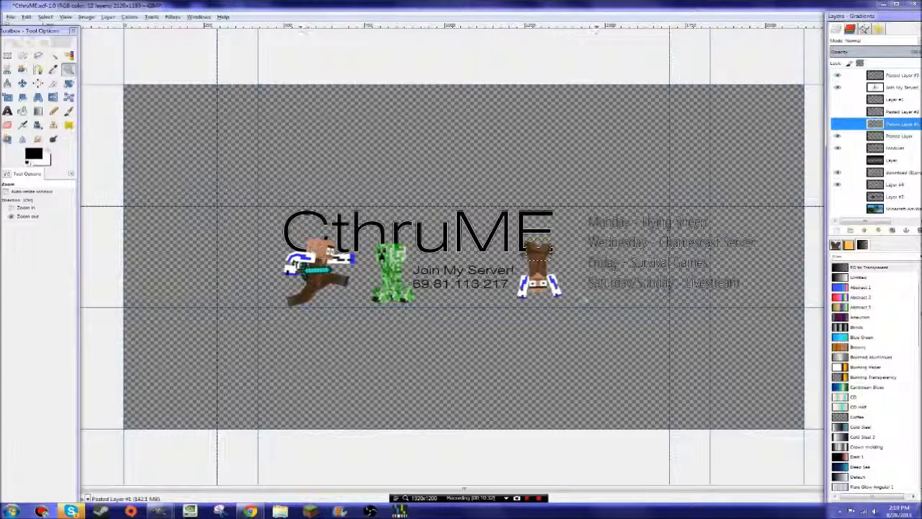
click(838, 197)
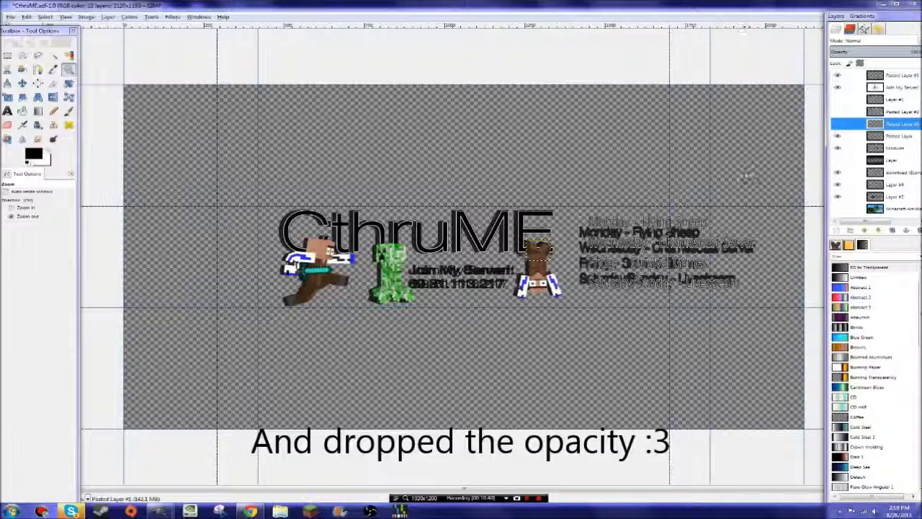
click(27, 206)
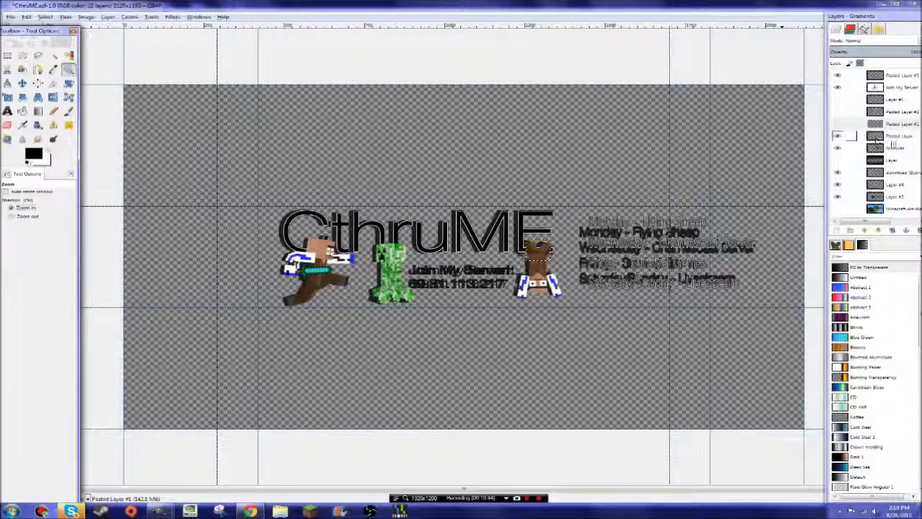
click(892, 113)
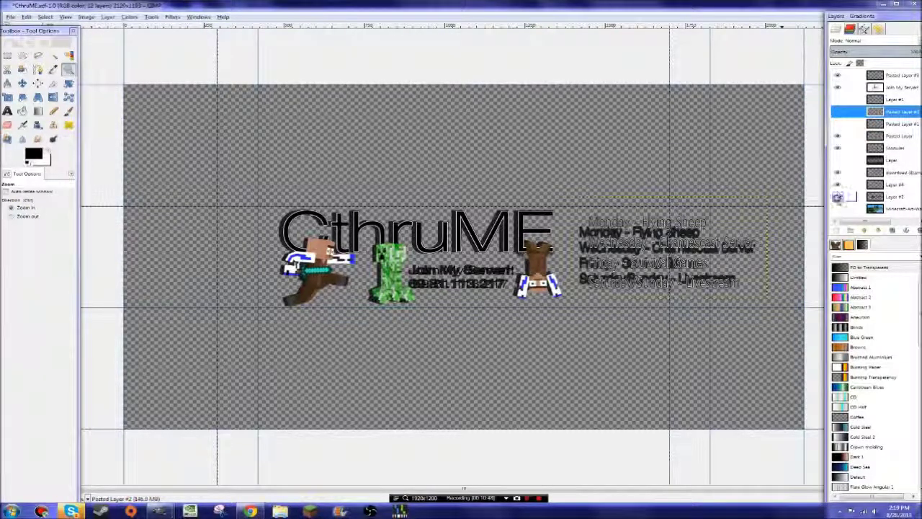
Step: Set layer visibility so drop-shadow Layer #2 is hidden while the Minecraft background and the dark gradient layer are shown
click(837, 196)
click(838, 209)
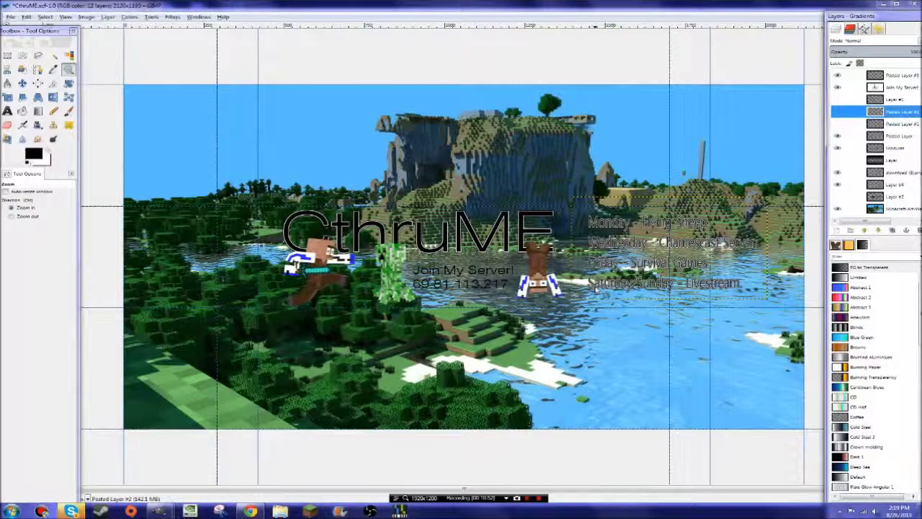
click(838, 160)
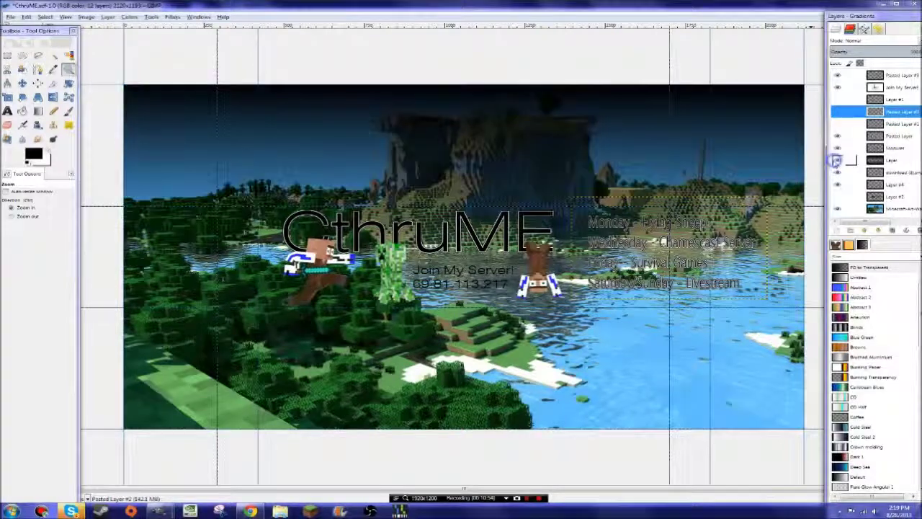
Step: Create a new full-size layer with transparency fill and hide the existing dark gradient layer
click(837, 230)
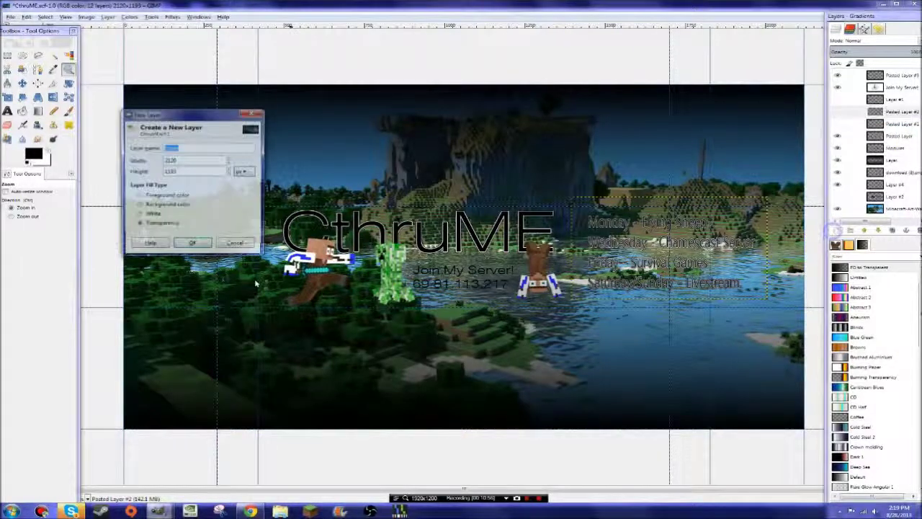
click(191, 245)
click(838, 172)
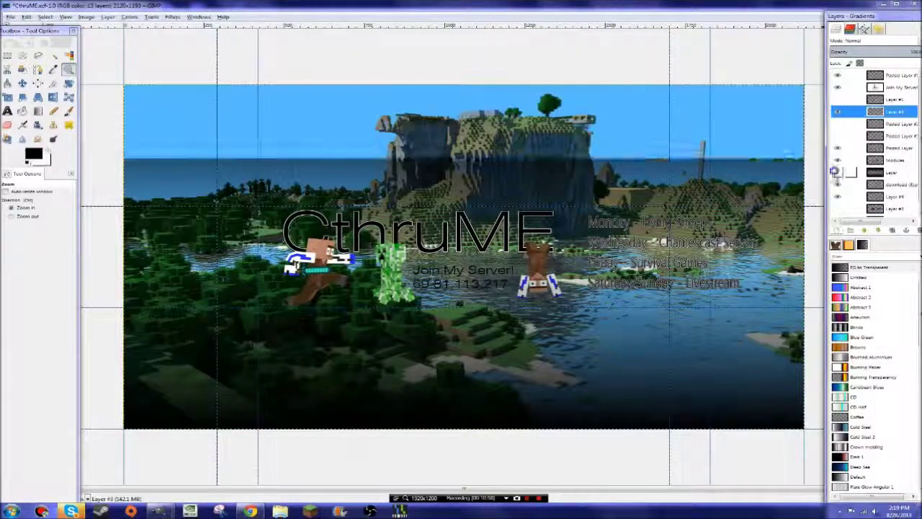
Step: Blend black linear FG to Transparent gradients on the new layer, from the banner's bottom edge and top edge in to about mid-height
click(861, 267)
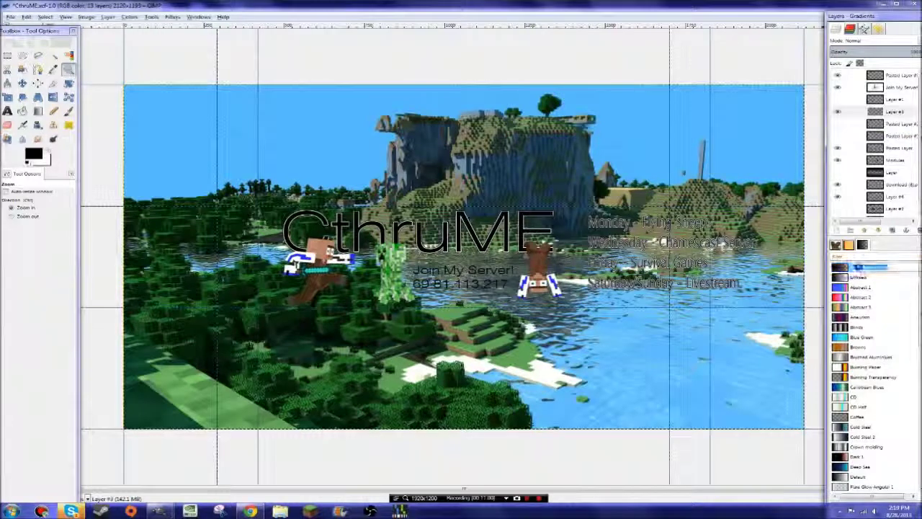
click(840, 265)
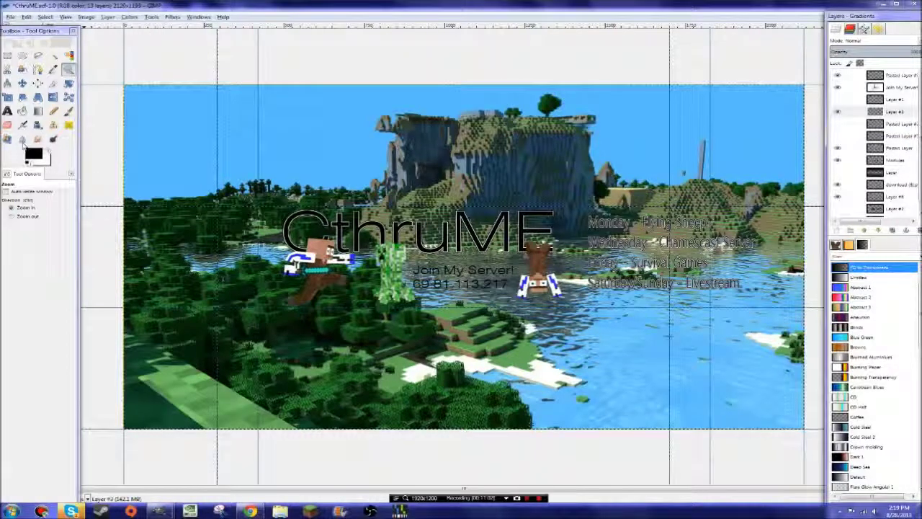
click(37, 110)
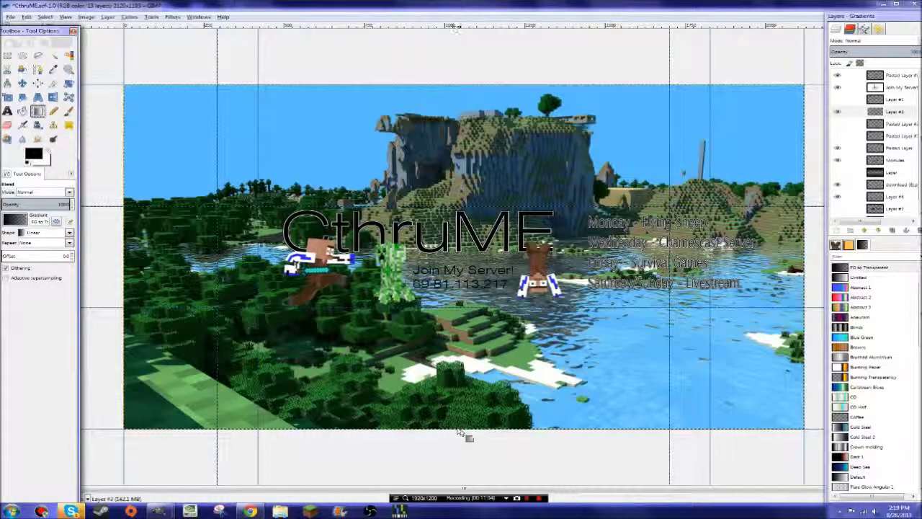
drag(463, 431, 475, 242)
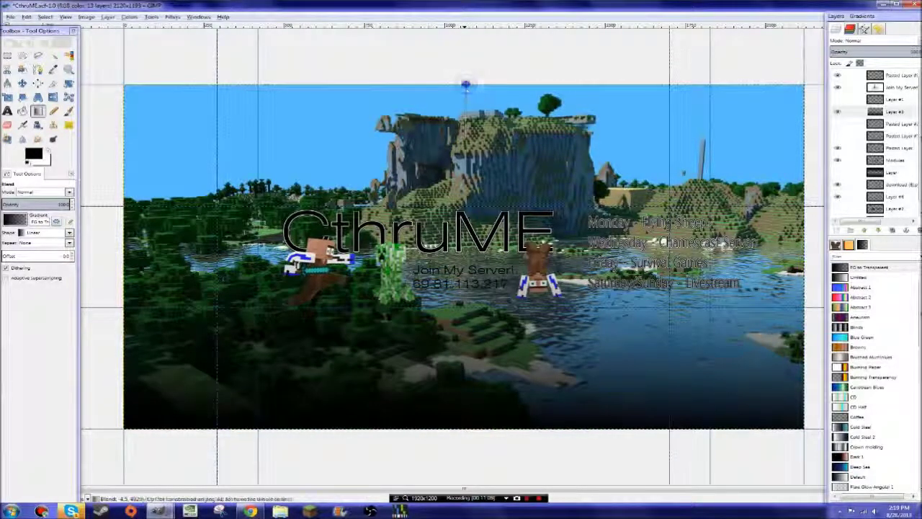
drag(466, 84, 465, 254)
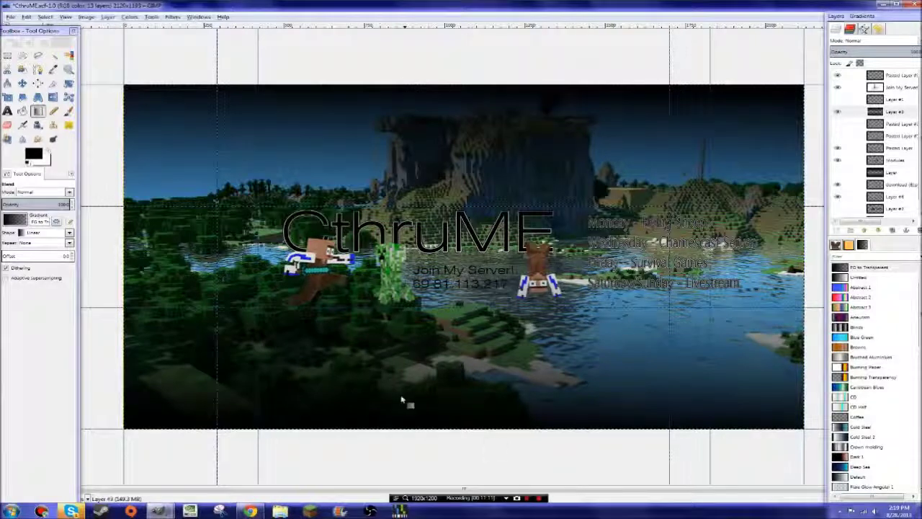